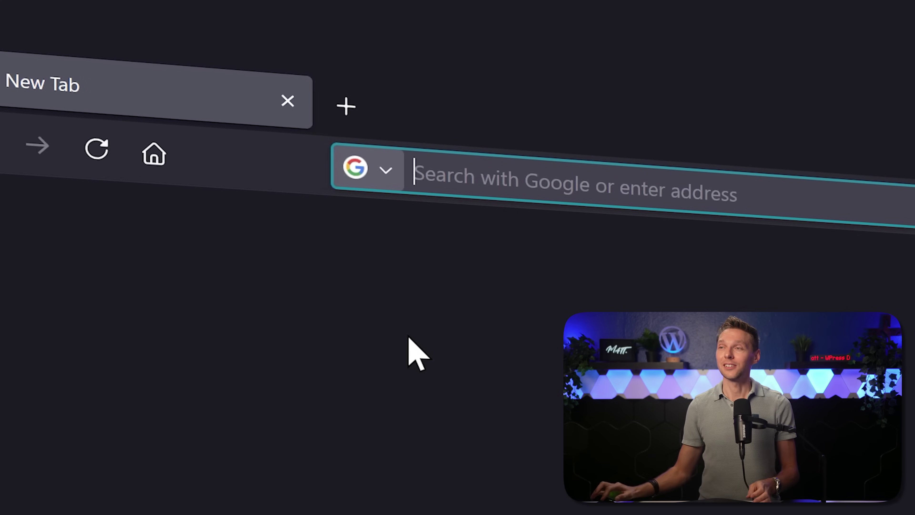
- Enter wp.discount/wpremote in the browser's address bar
type("wp.discoun")
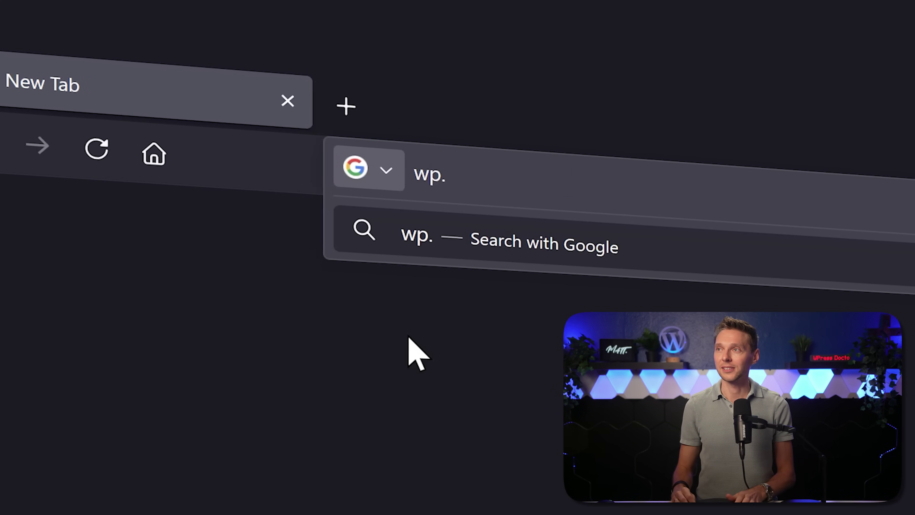
type("t/wpremote")
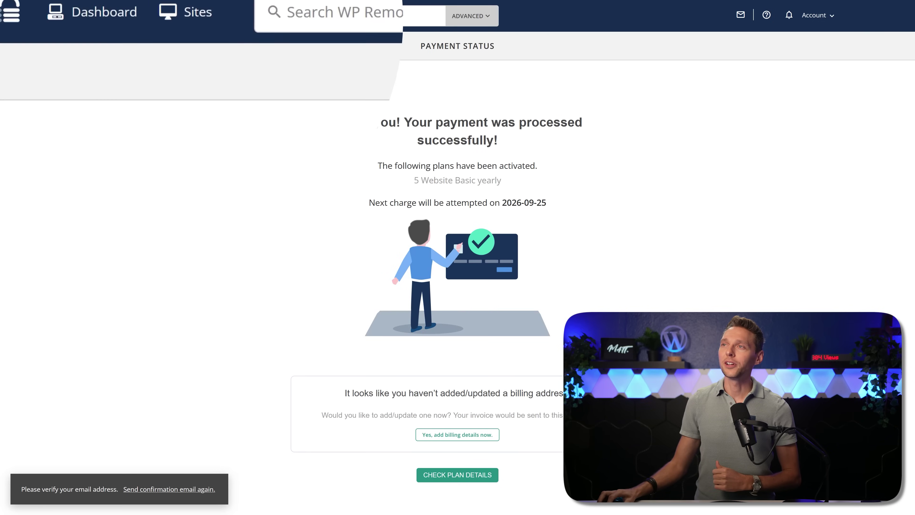
left_click(236, 39)
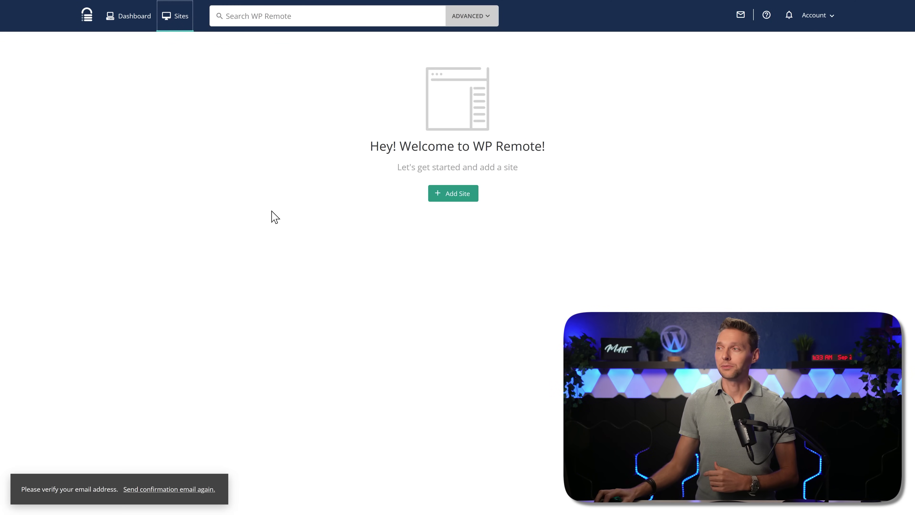
left_click(437, 200)
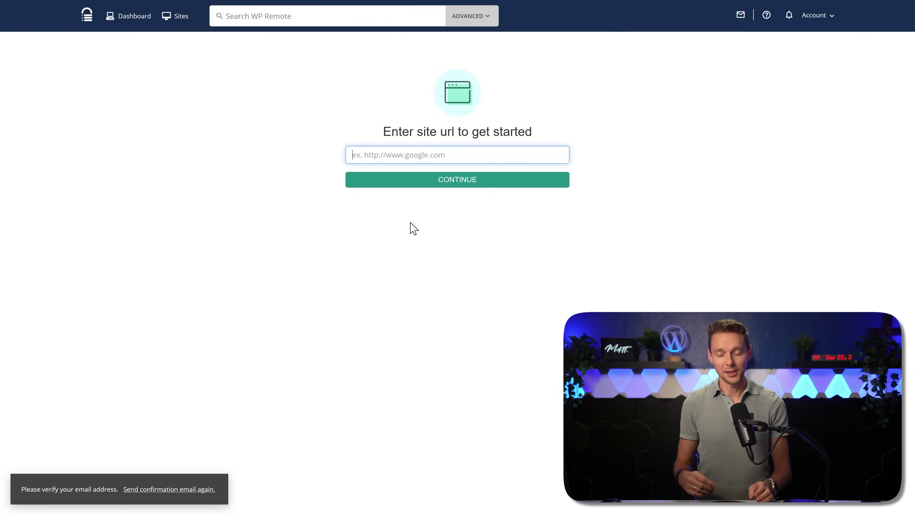
type("https://likeandsubscribe.me")
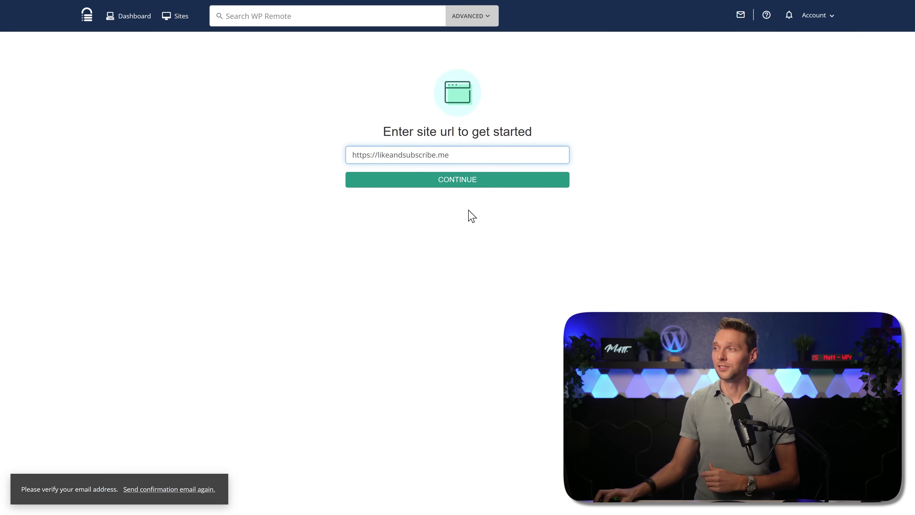
left_click(473, 185)
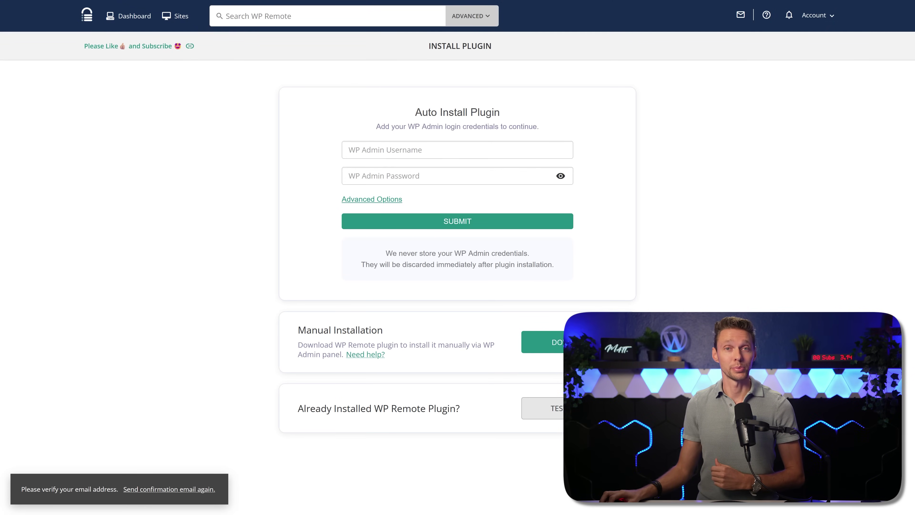
- Confirm the plugin connection for Please Like and Subscribe and run its first sync
left_click(541, 408)
left_click(454, 288)
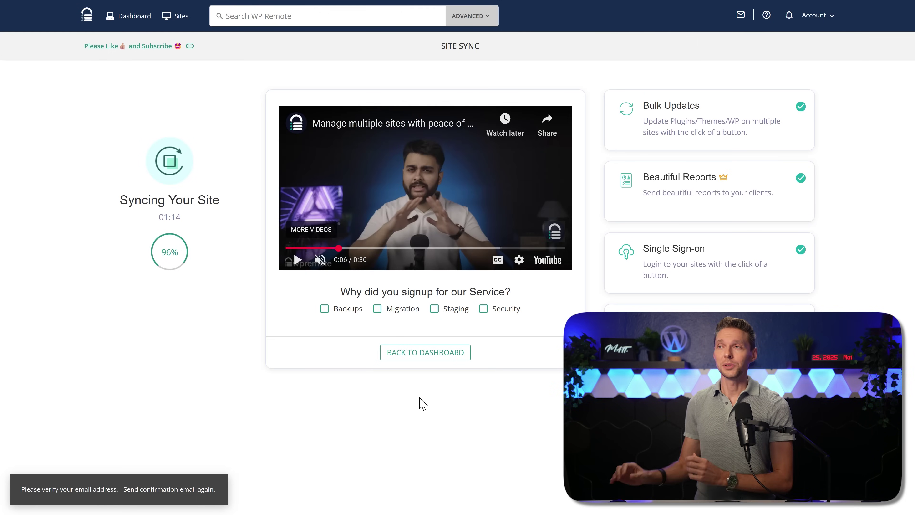
left_click(182, 23)
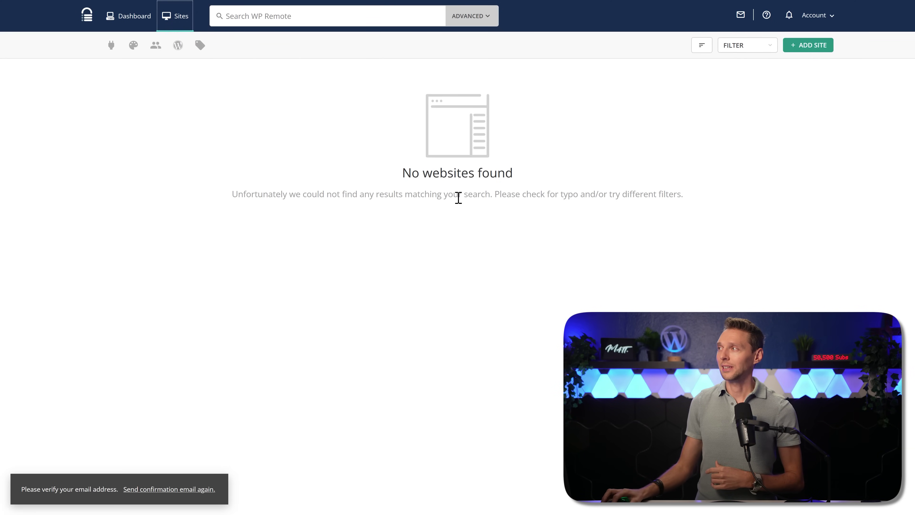
- Open the add-site form and select the Elementor and Please Like and Subscribe sites
left_click(820, 55)
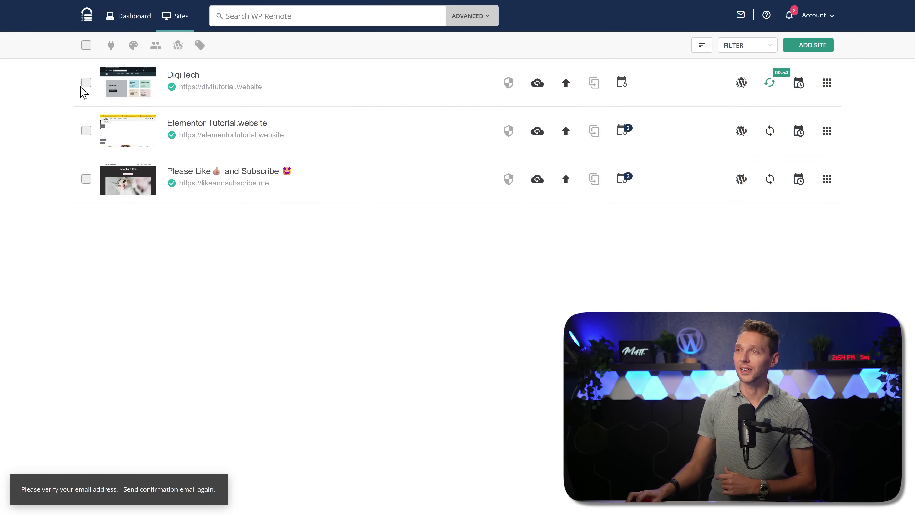
left_click(86, 131)
left_click(86, 195)
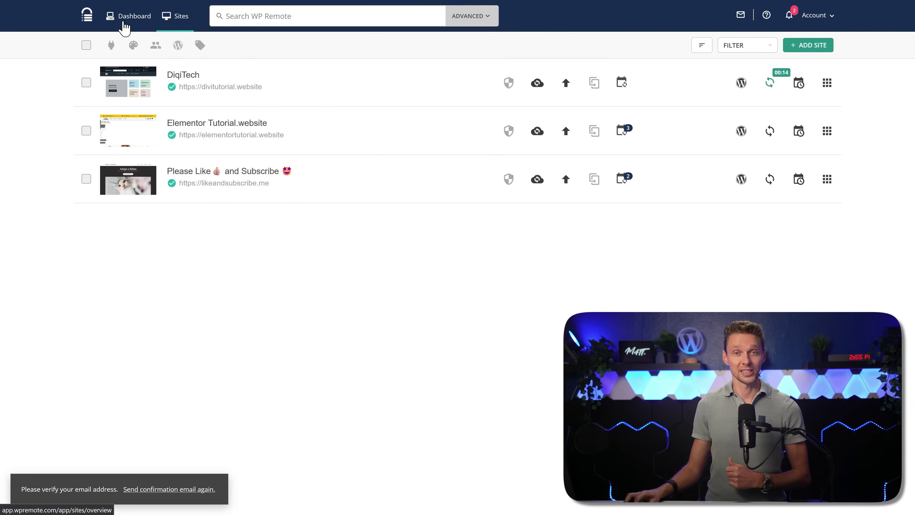
- Show all four plugins and themes in the Dashboard updates panel and review the overview panels
left_click(124, 22)
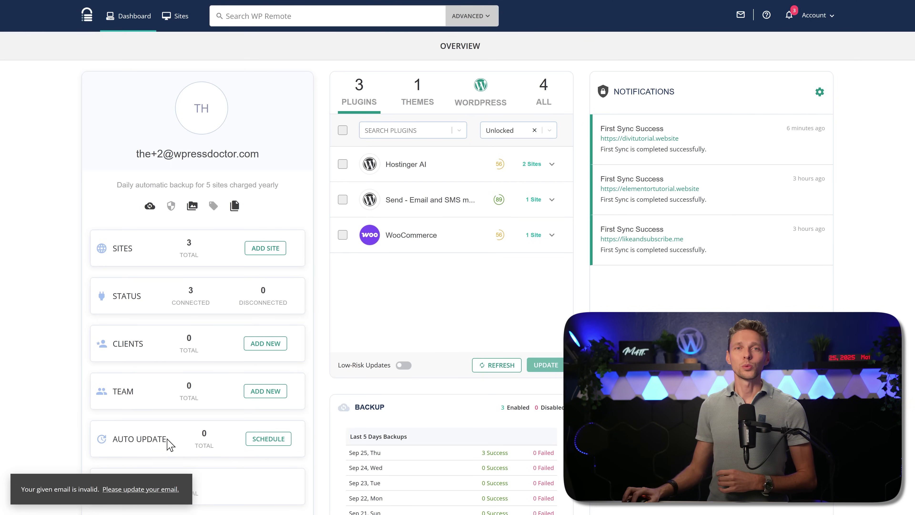
left_click(542, 99)
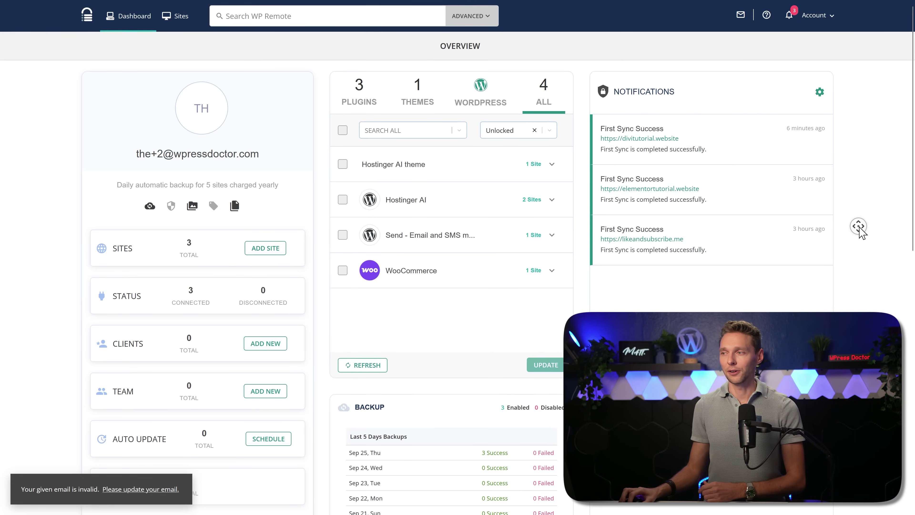
scroll(860, 235, "down", 5)
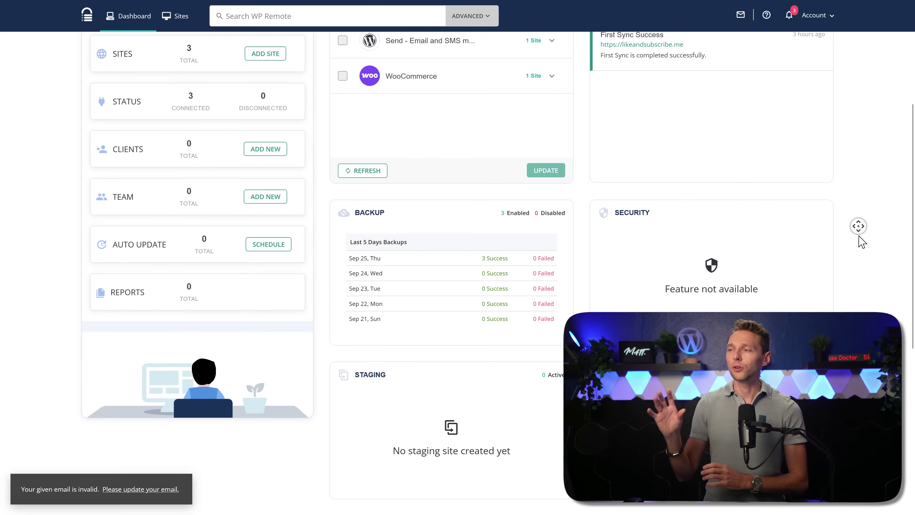
scroll(862, 241, "down", 7)
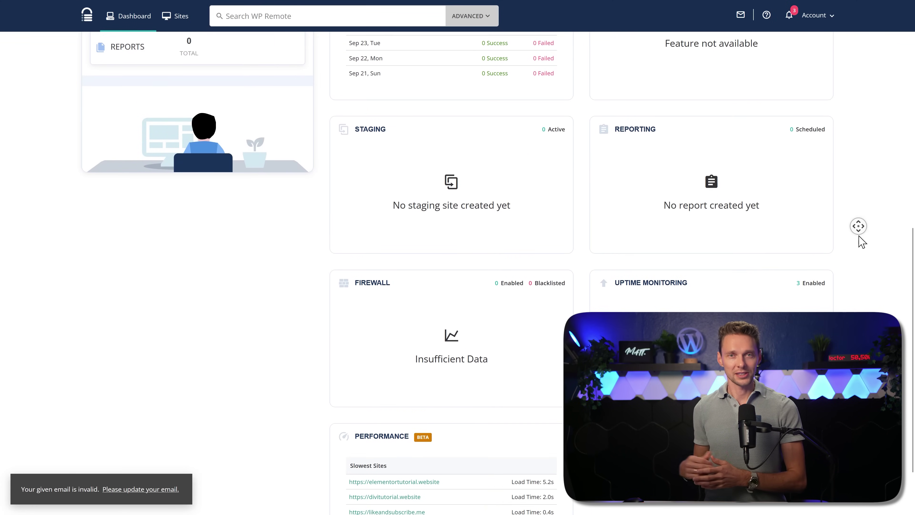
scroll(862, 241, "down", 2)
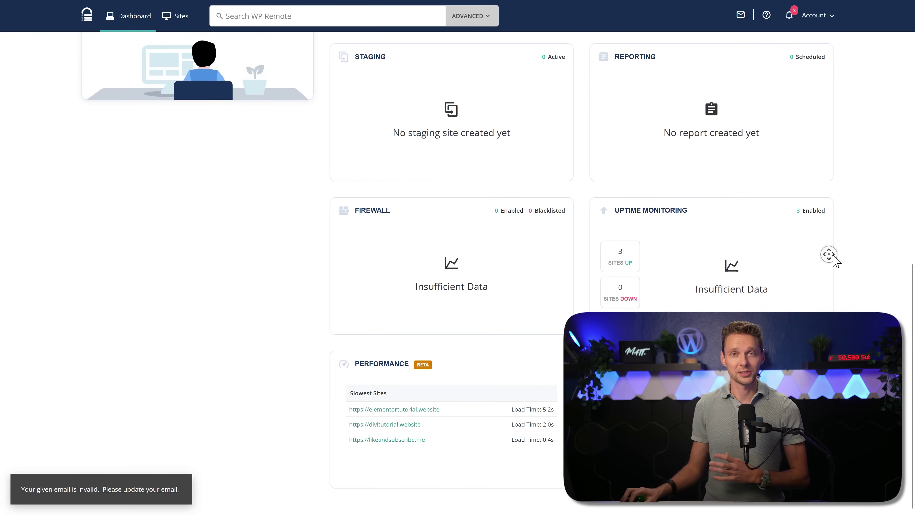
scroll(825, 216, "up", 14)
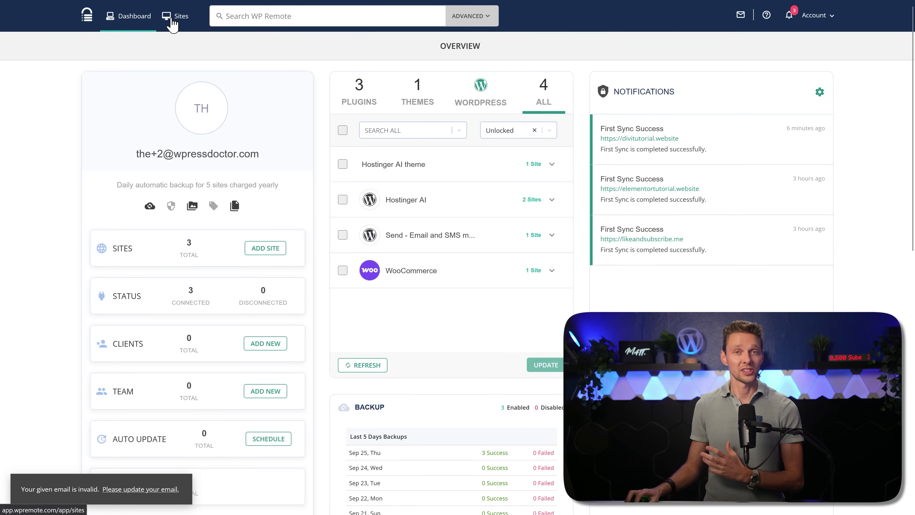
- Search the managed sites for 'di', then return to the Sites list
left_click(273, 16)
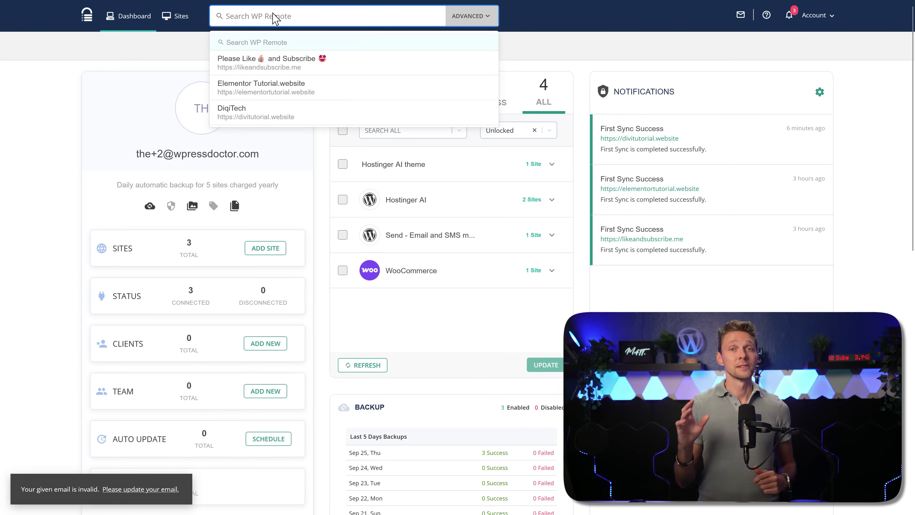
type("di")
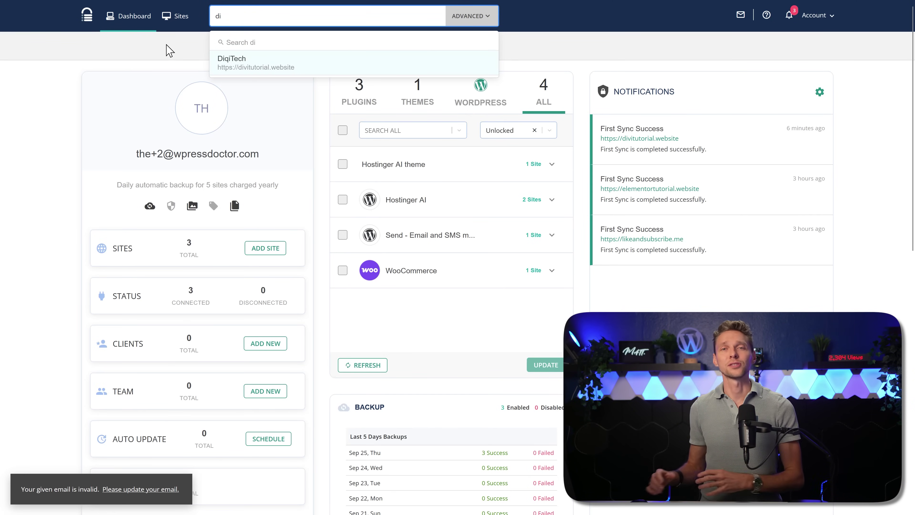
left_click(176, 16)
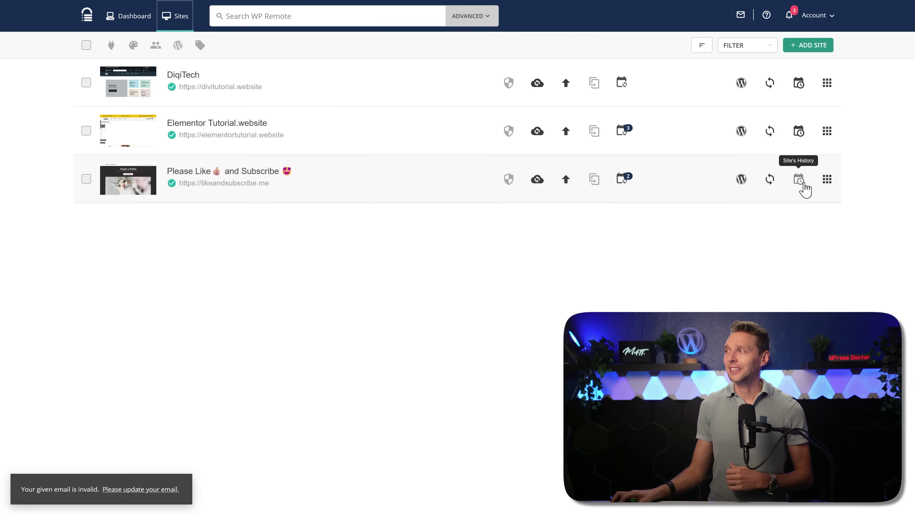
- Open the details overview for the Please Like and Subscribe site
left_click(828, 183)
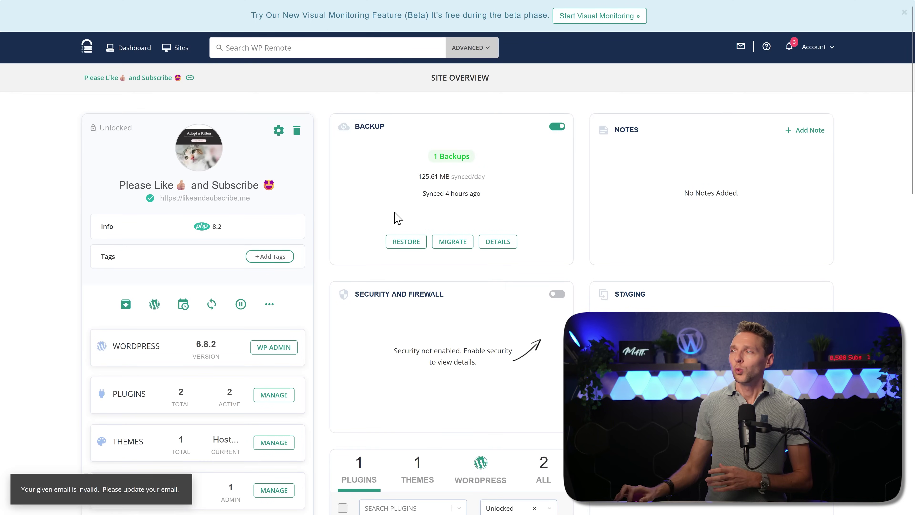
middle_click(888, 137)
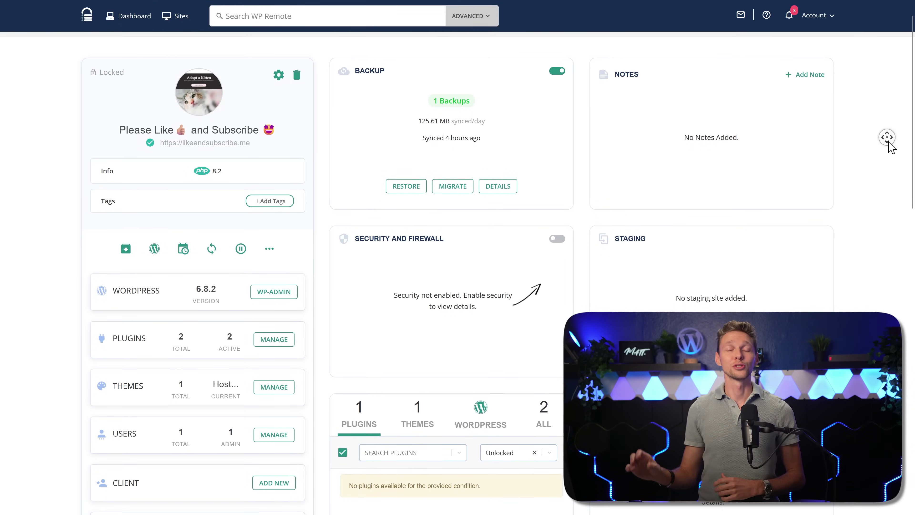
left_click(892, 147)
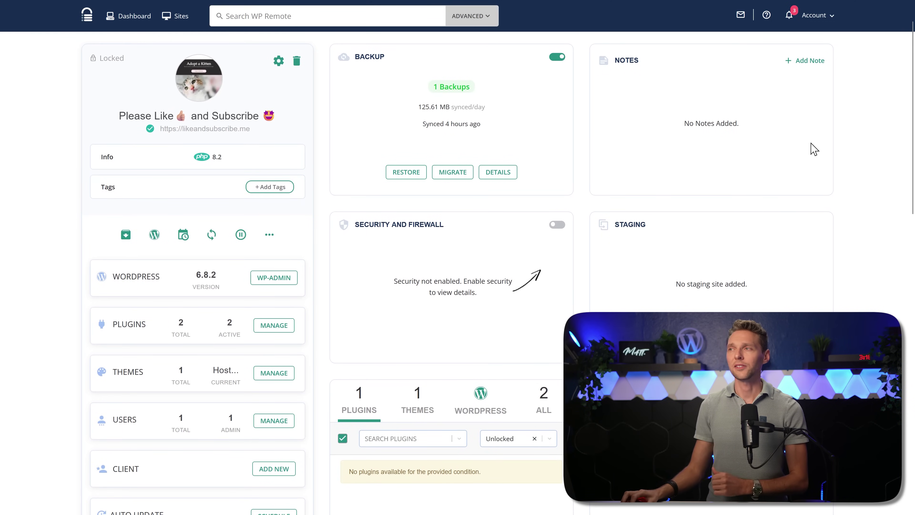
left_click(391, 71)
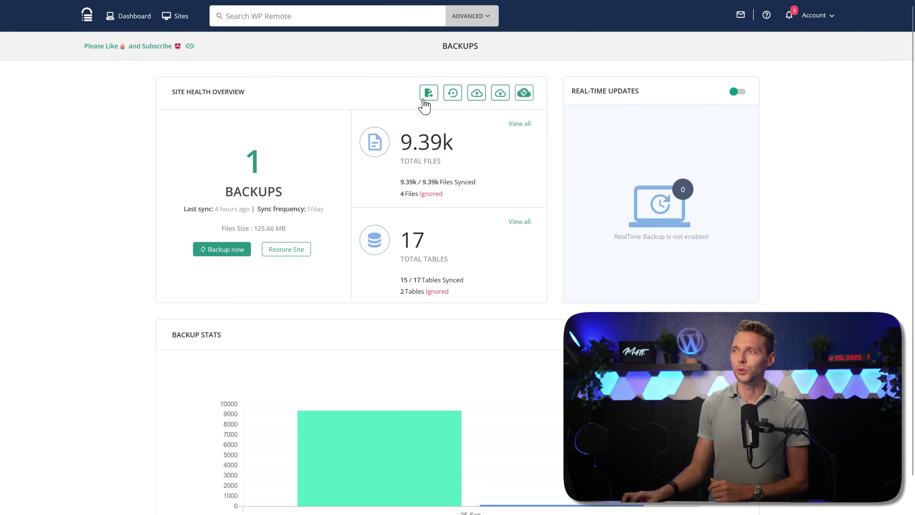
left_click(435, 99)
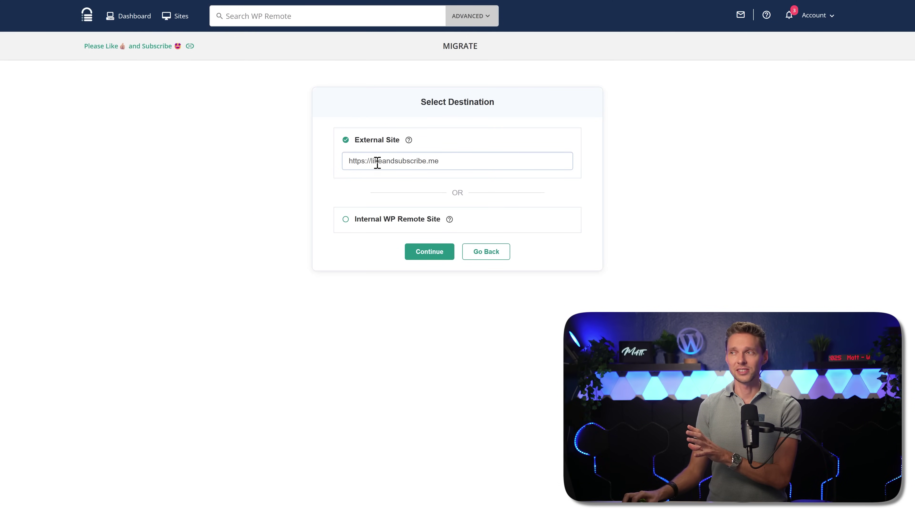
left_click(346, 219)
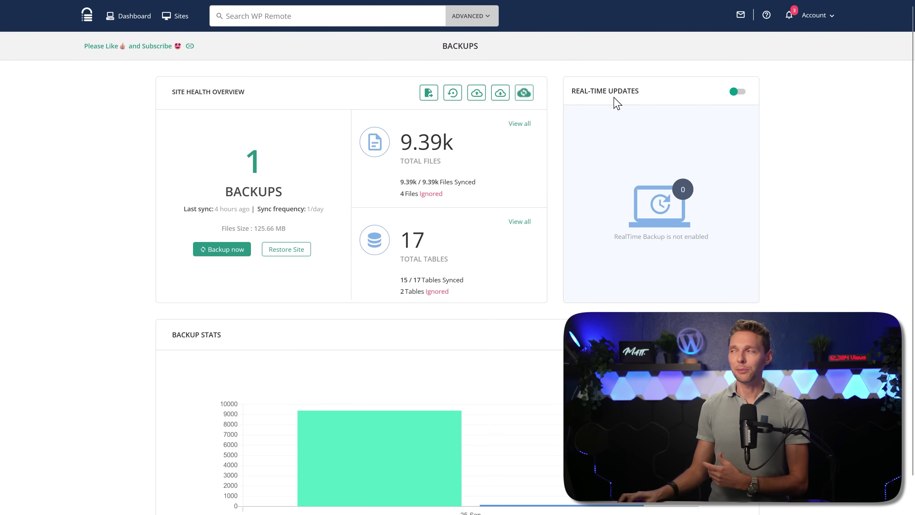
left_click(741, 93)
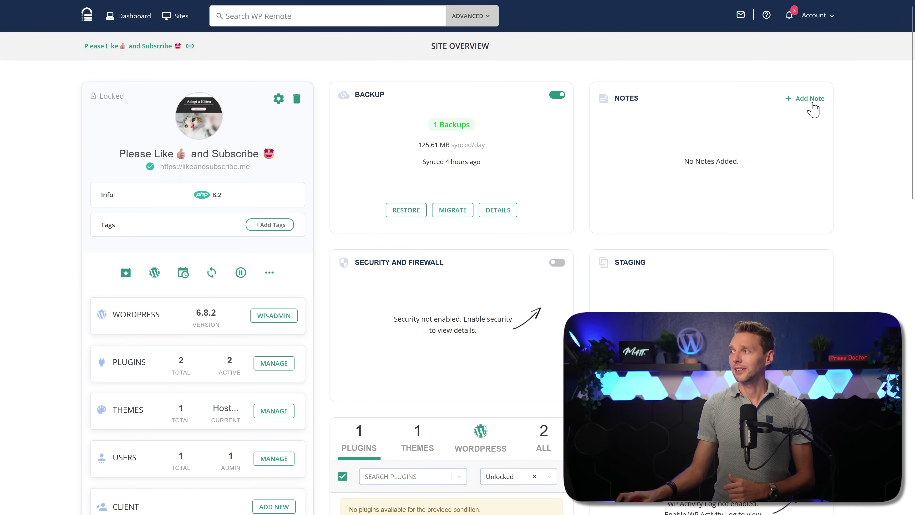
left_click(804, 100)
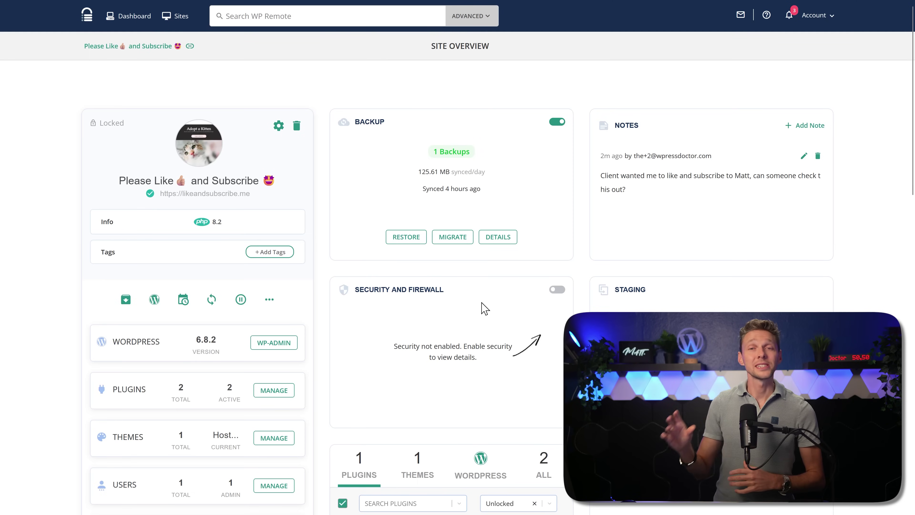
left_click(556, 291)
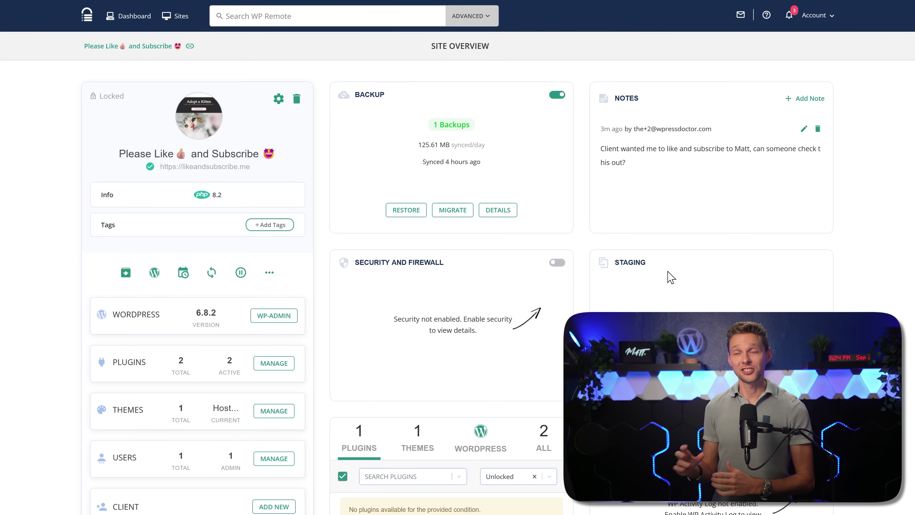
- Create a default staging copy at likeandsubscribe26707.e.wpstage.net and return to the site details
left_click(670, 277)
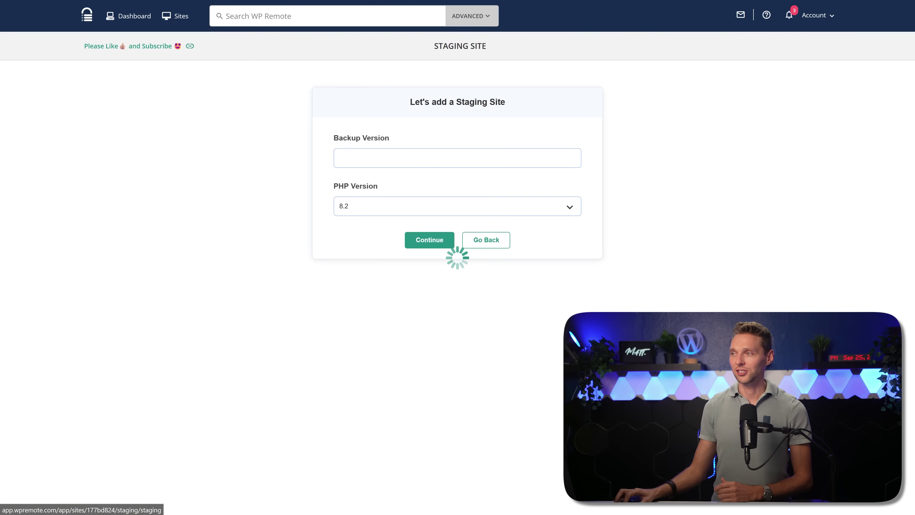
left_click(425, 243)
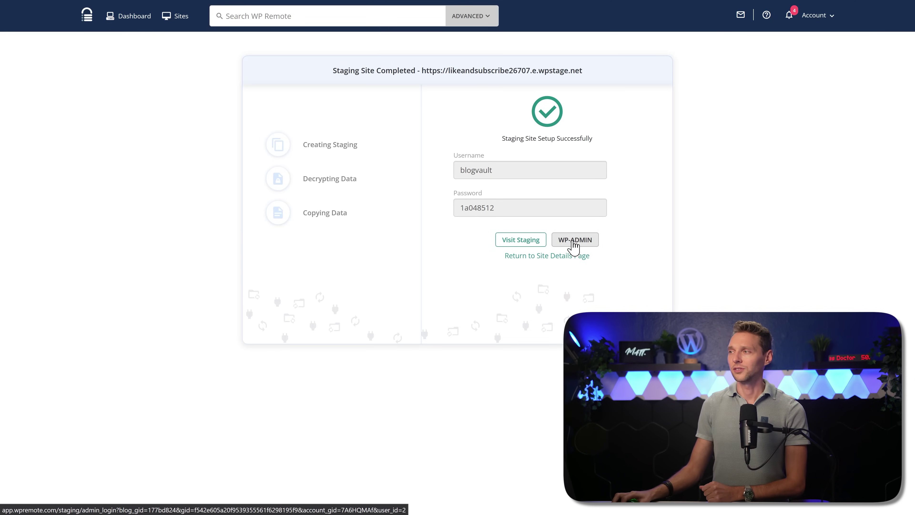
left_click(558, 257)
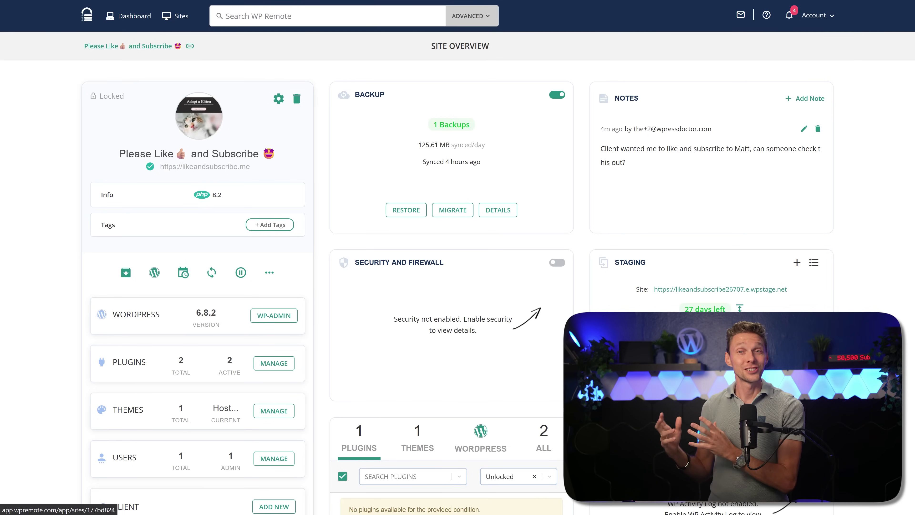
- List all pending updates for the site: Hostinger AI theme and Hostinger AI plugin
scroll(583, 301, "down", 1)
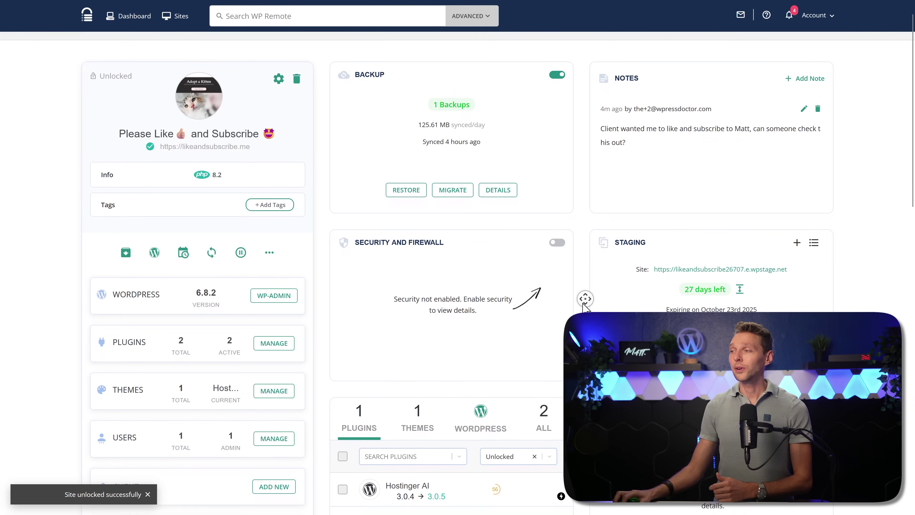
scroll(583, 306, "down", 5)
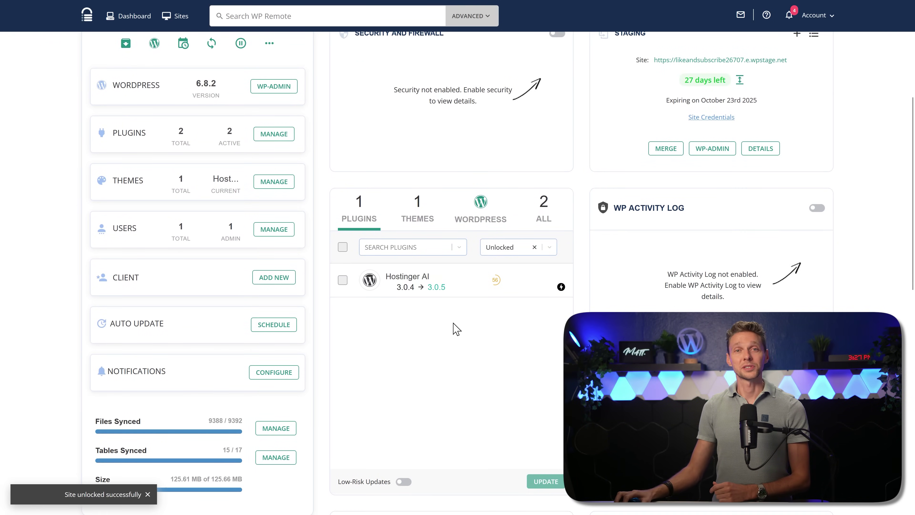
left_click(538, 223)
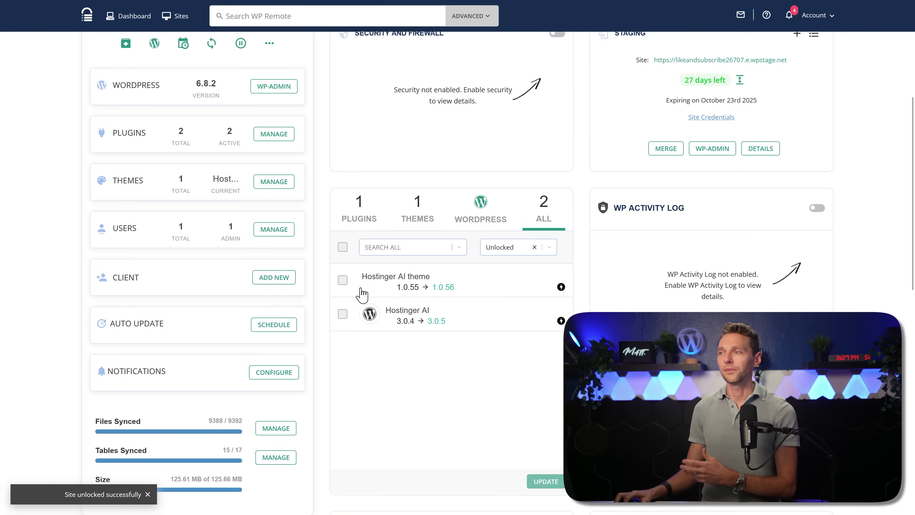
- Select both Hostinger AI updates and run them as a Safe Update
left_click(344, 247)
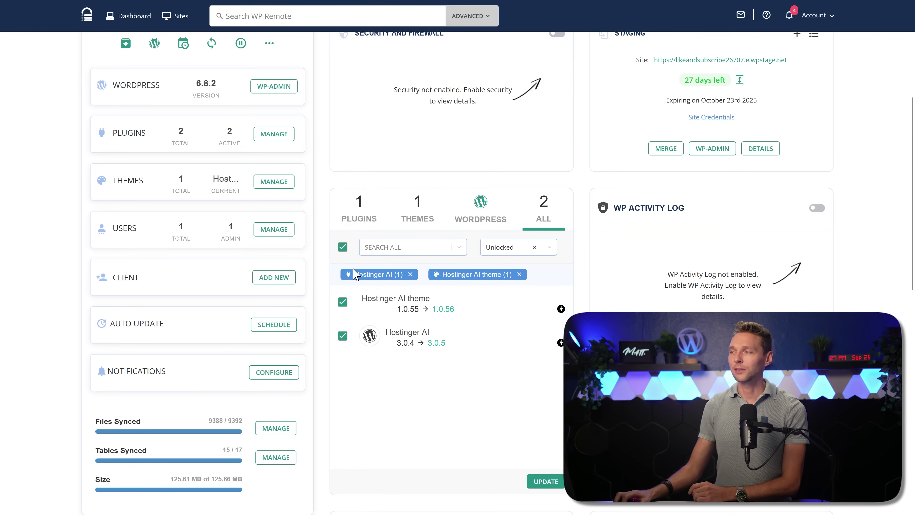
left_click(546, 481)
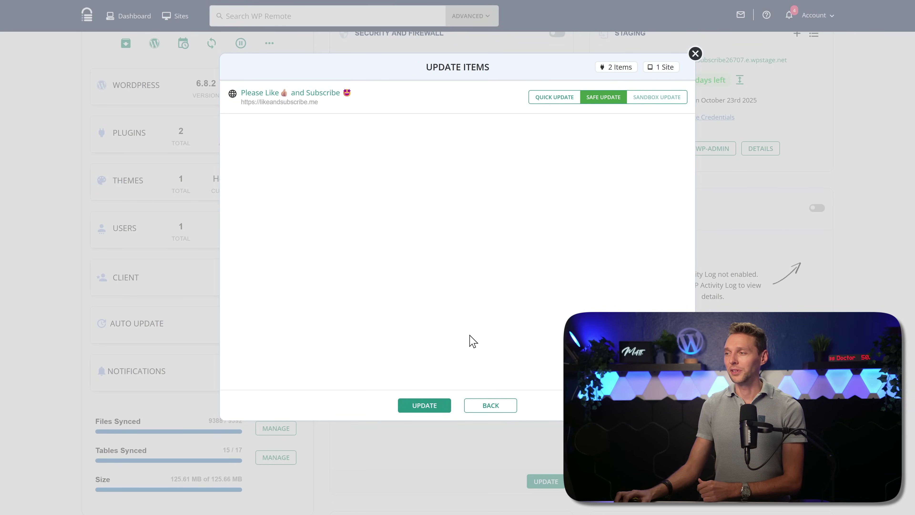
left_click(435, 406)
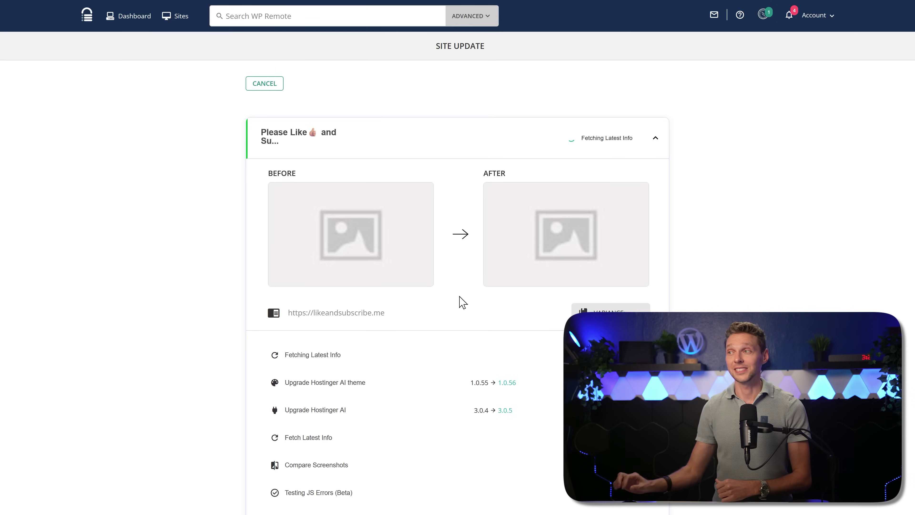
- Follow the update progress as the Hostinger AI theme upgrades from 1.0.55 to 1.0.56
scroll(414, 143, "down", 1)
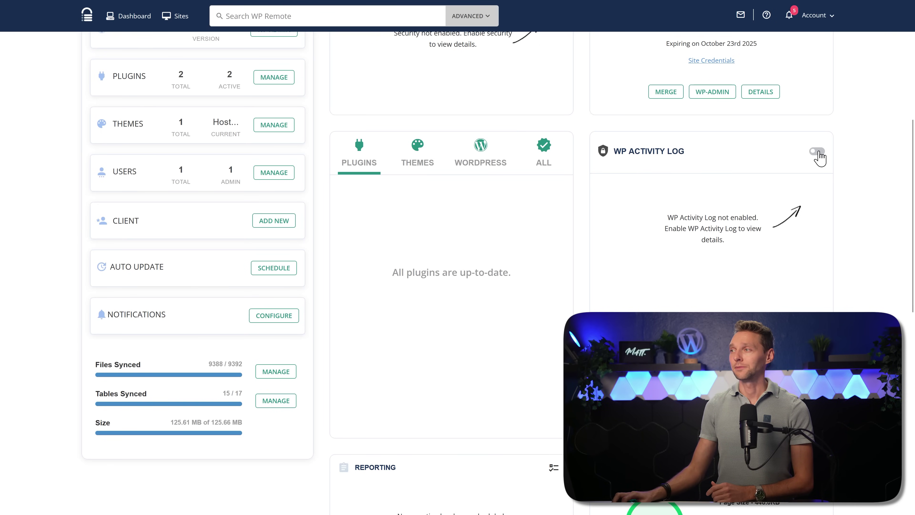
- Try enabling the WP Activity Log, which turns out to require a plan upgrade
left_click(722, 201)
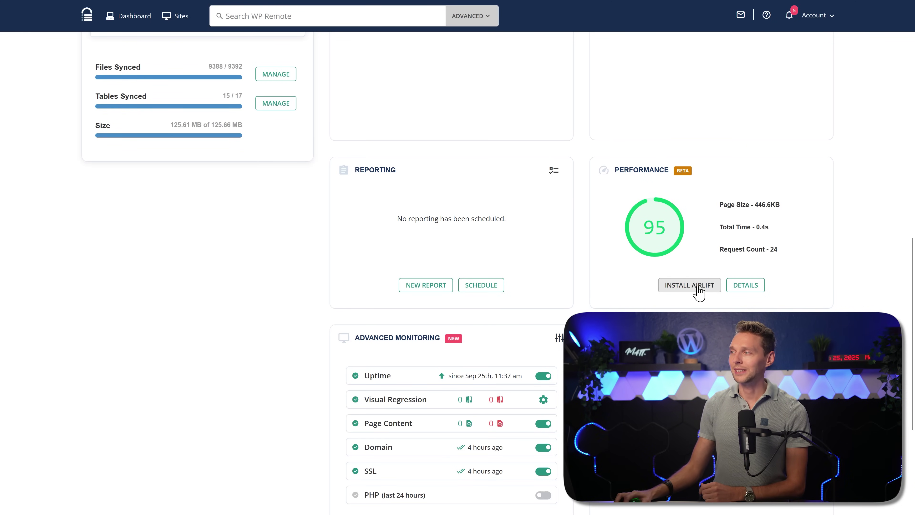
- Install Airlift from the Performance card and choose its FREE plan
left_click(698, 288)
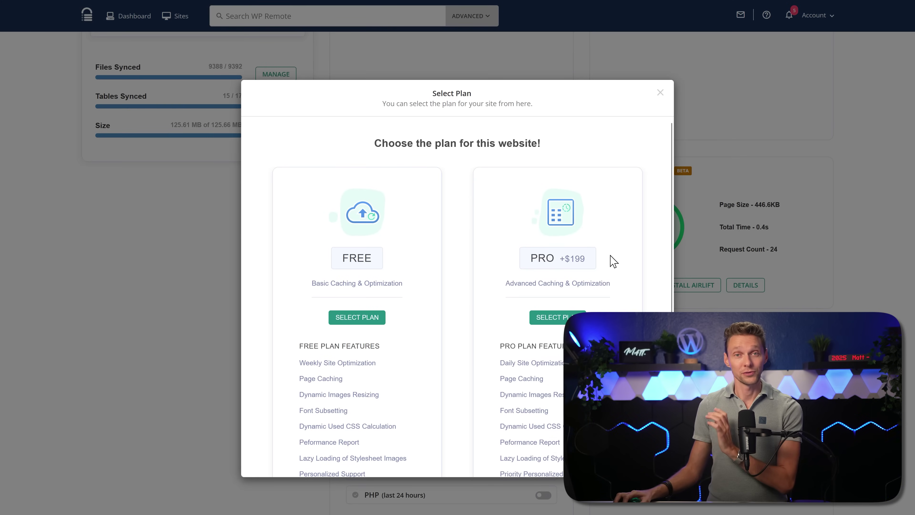
middle_click(459, 259)
scroll(460, 259, "down", 3)
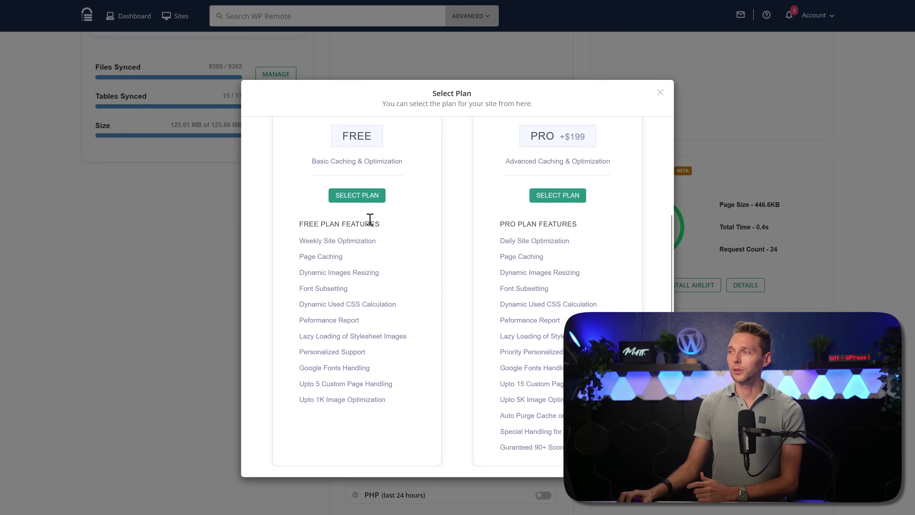
left_click(364, 199)
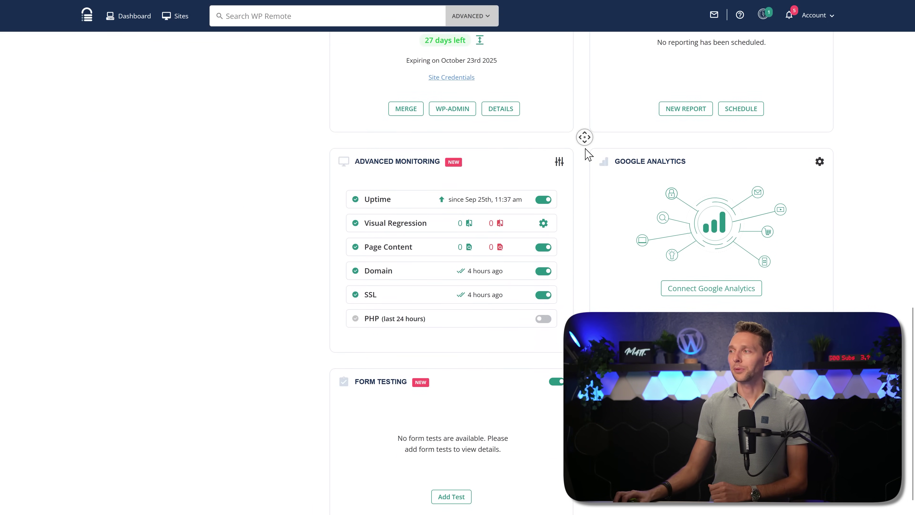
- Open the Advanced Monitoring page and review uptime, SSL, domain health and the empty Visual Monitoring list
middle_click(586, 140)
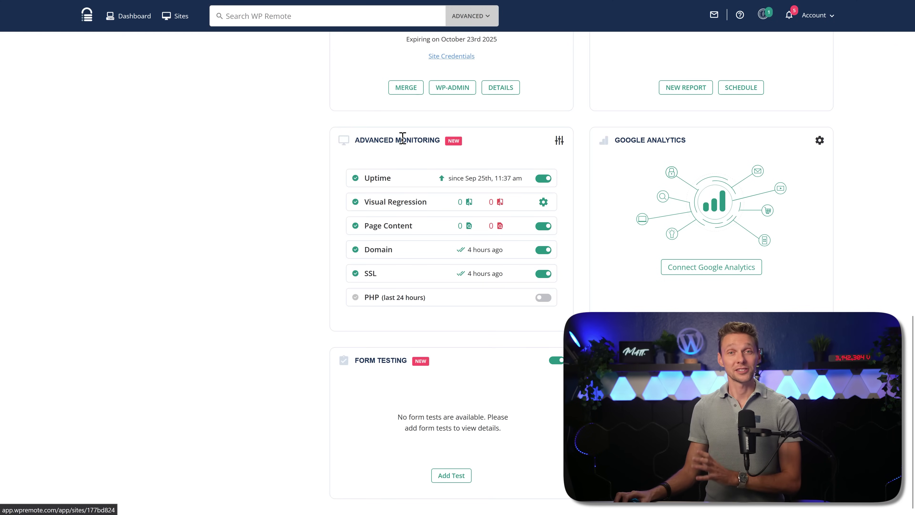
left_click(559, 142)
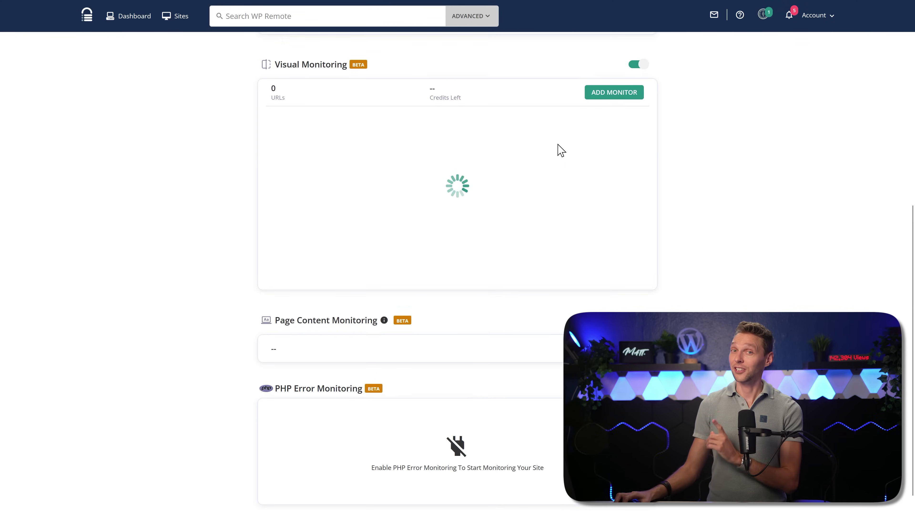
middle_click(678, 136)
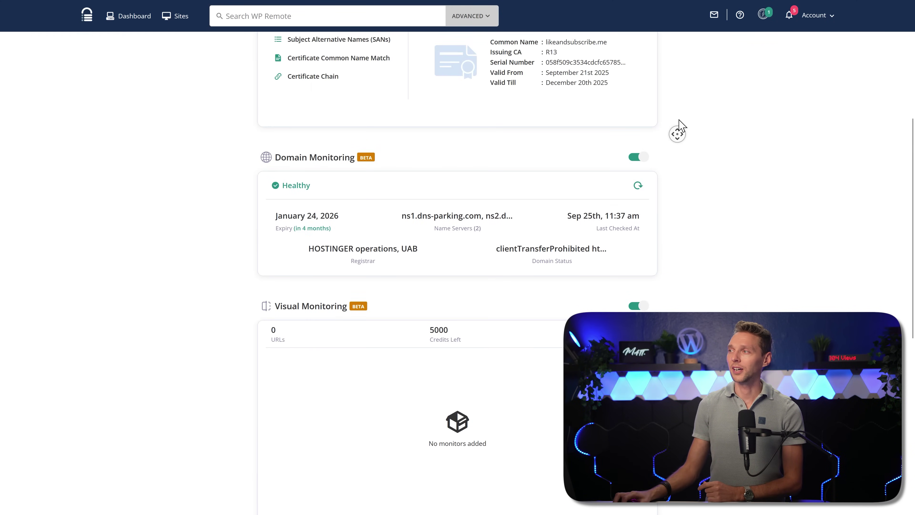
scroll(681, 130, "up", 5)
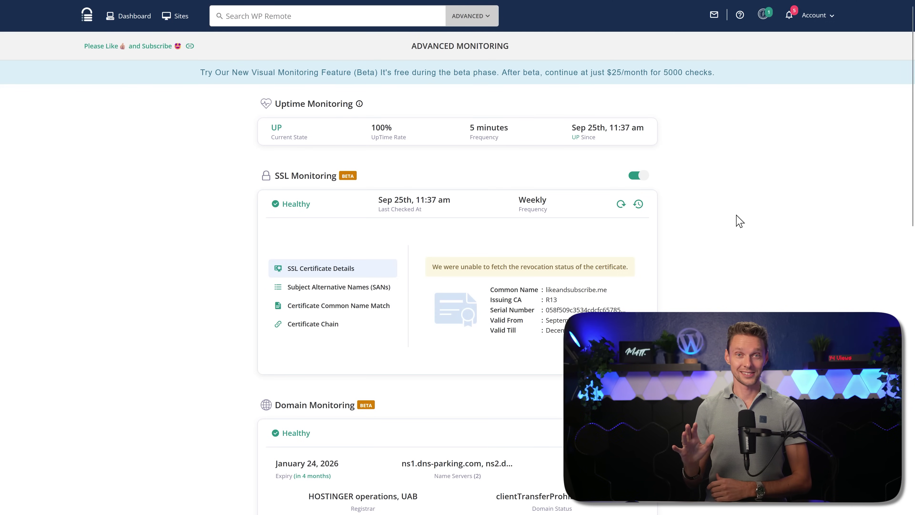
middle_click(694, 195)
left_click(703, 190)
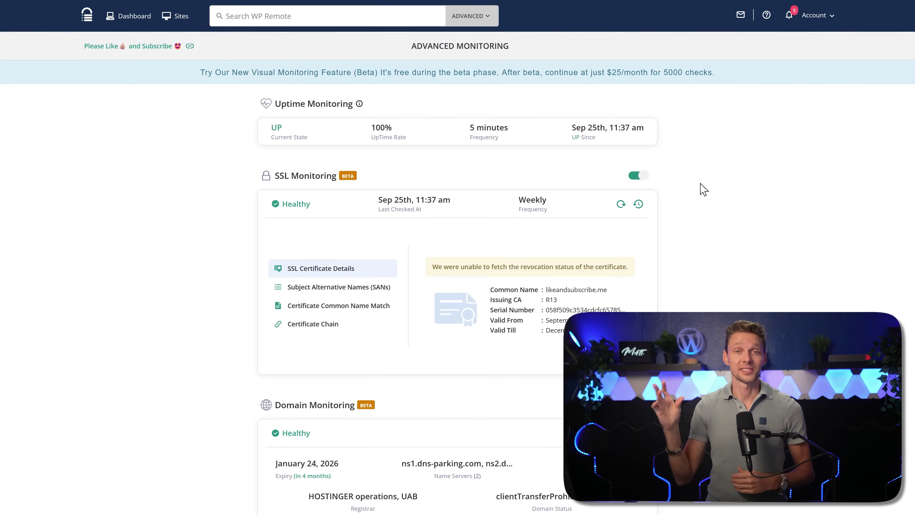
middle_click(702, 200)
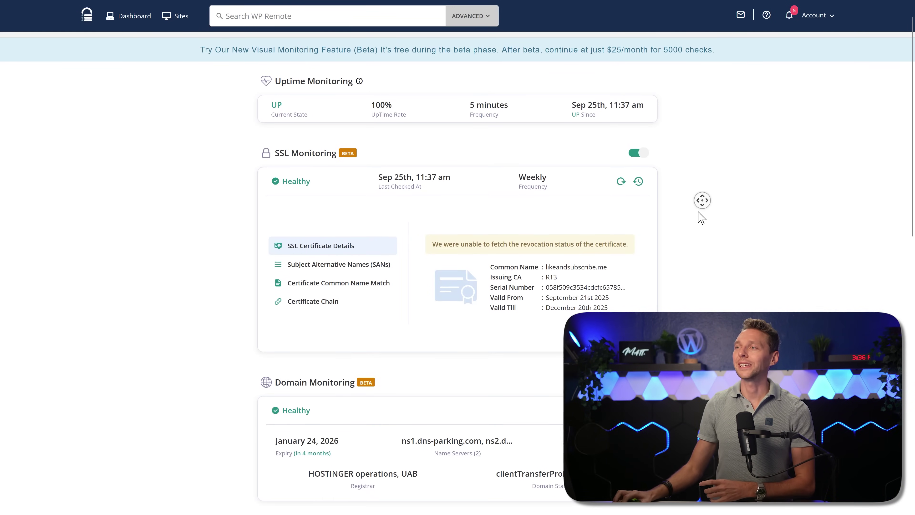
middle_click(702, 218)
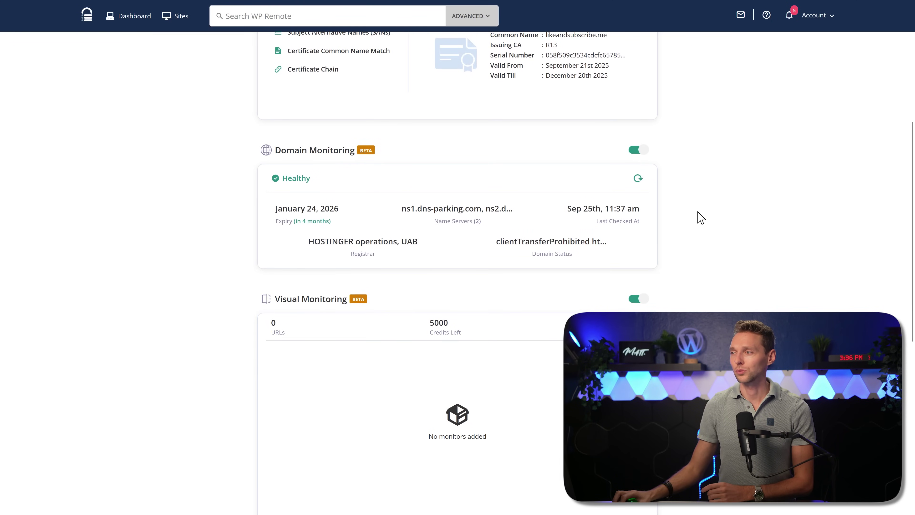
middle_click(701, 208)
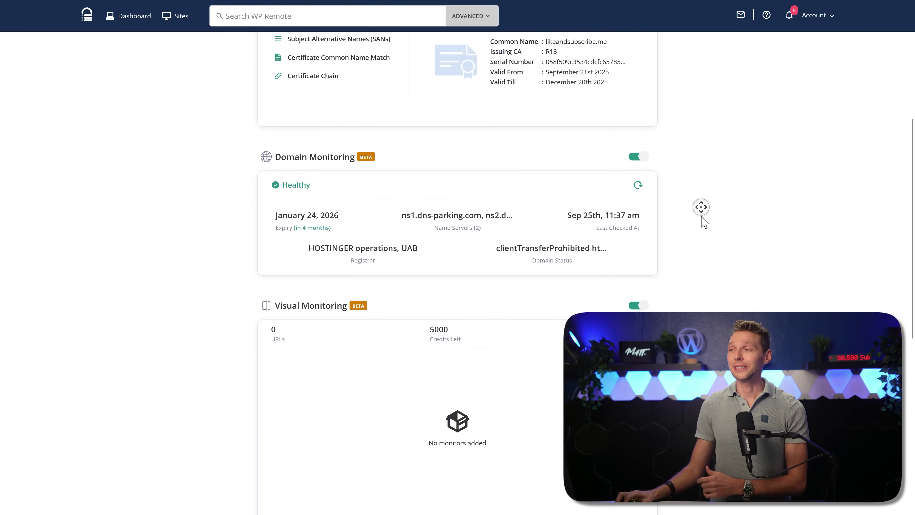
middle_click(706, 222)
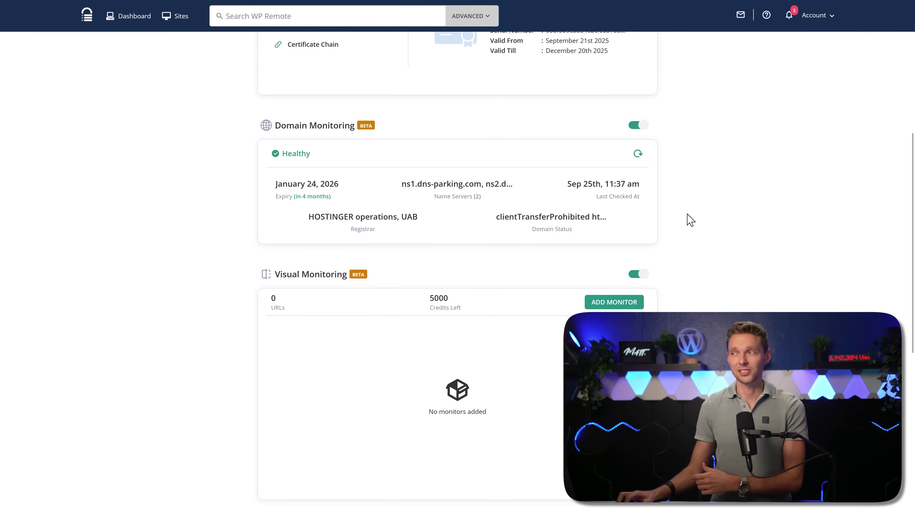
middle_click(687, 213)
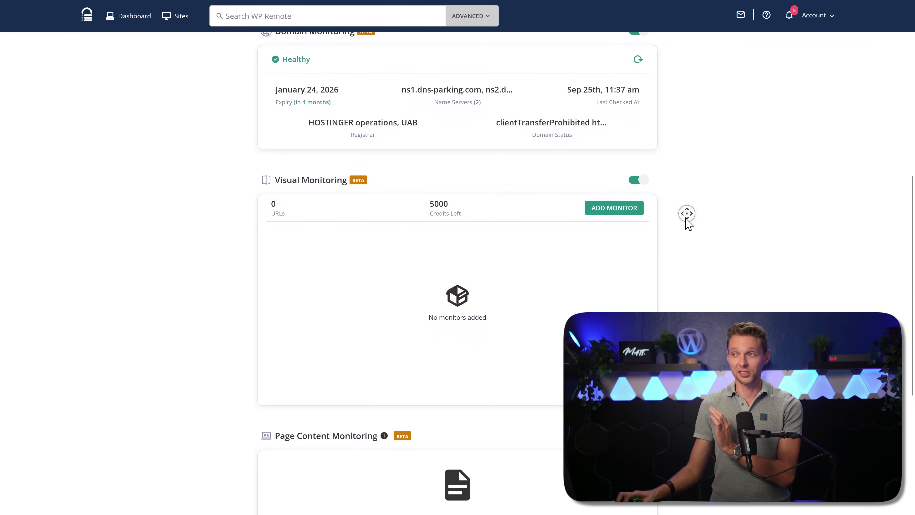
left_click(614, 202)
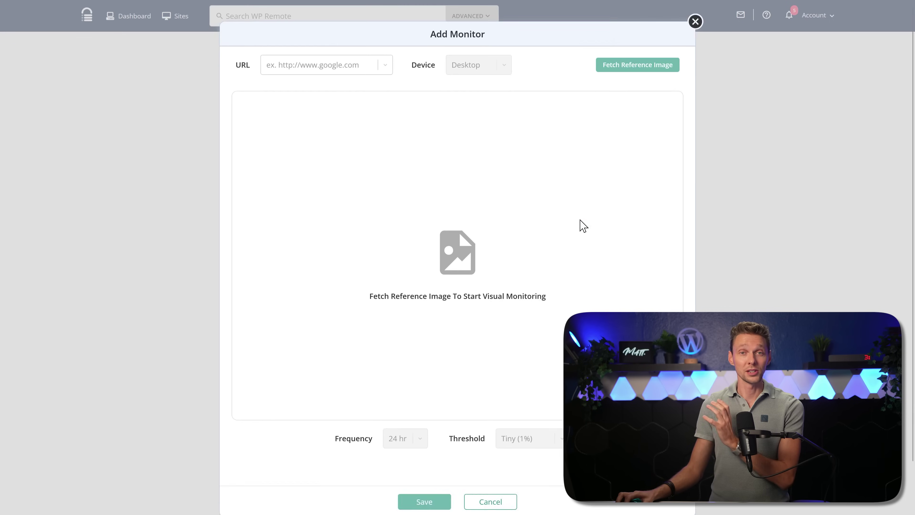
left_click(333, 101)
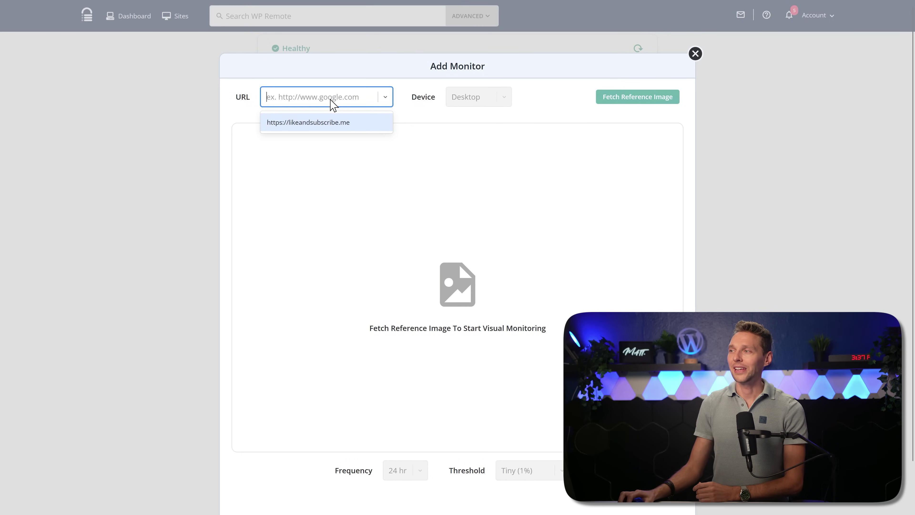
left_click(337, 123)
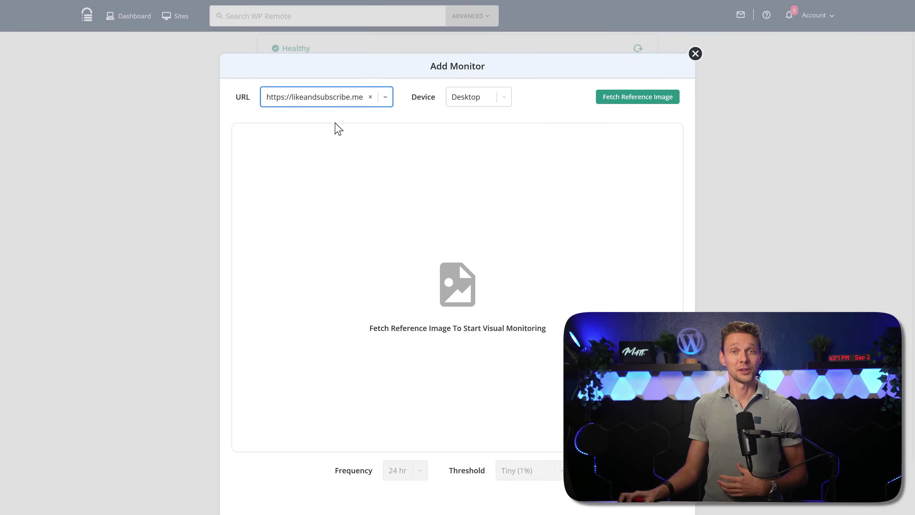
left_click(476, 101)
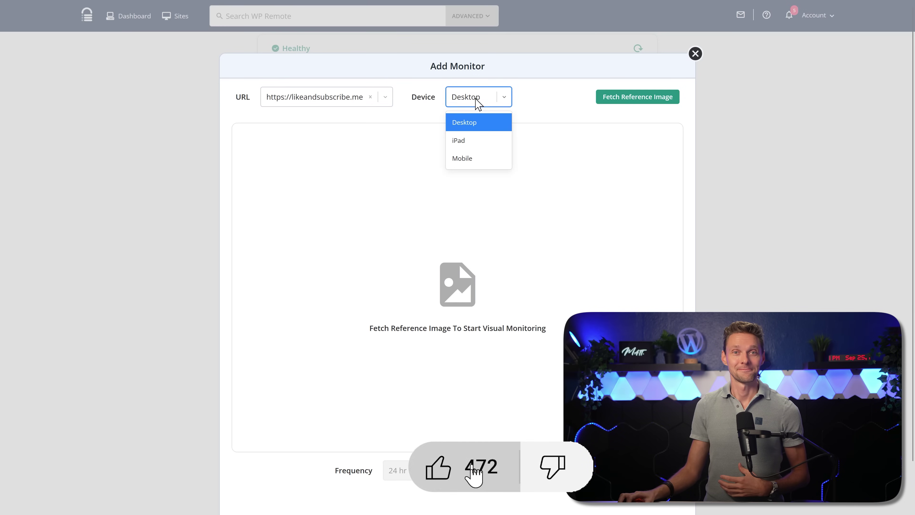
left_click(472, 124)
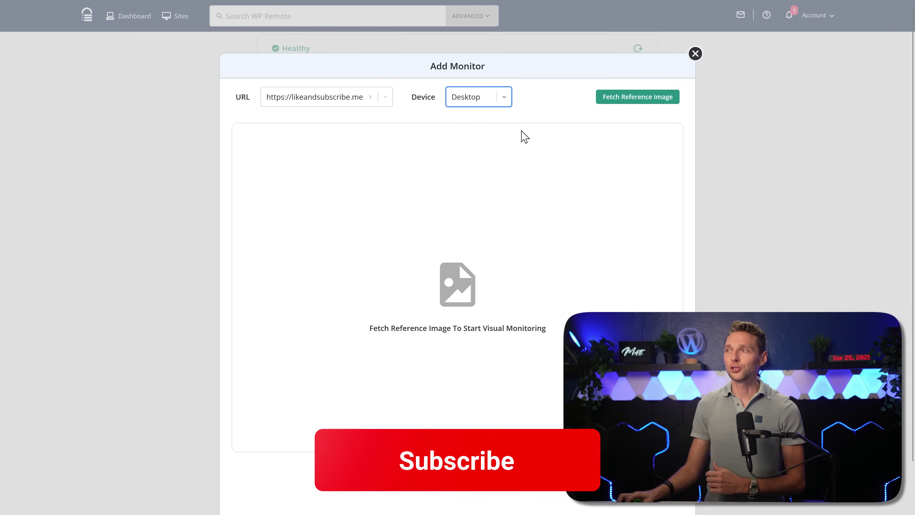
left_click(641, 105)
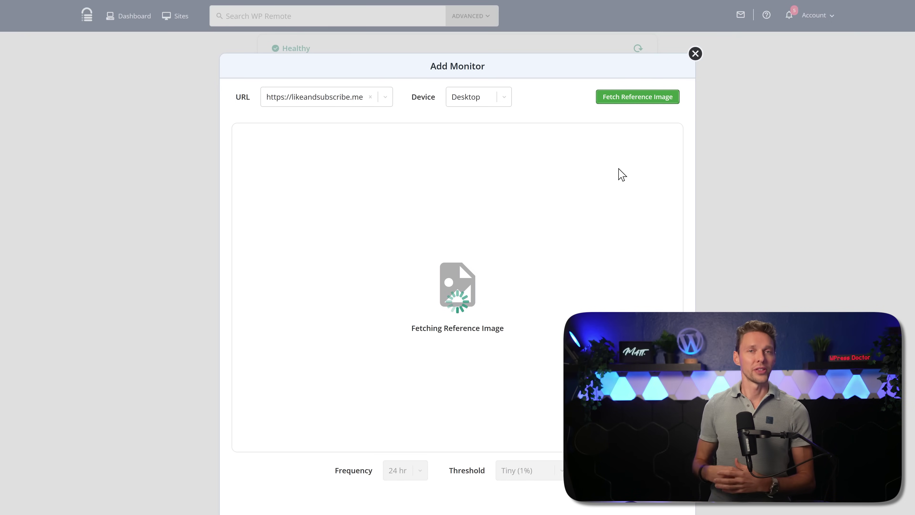
- Keep the 24 hr check interval and the Tiny (1%) change threshold
middle_click(714, 198)
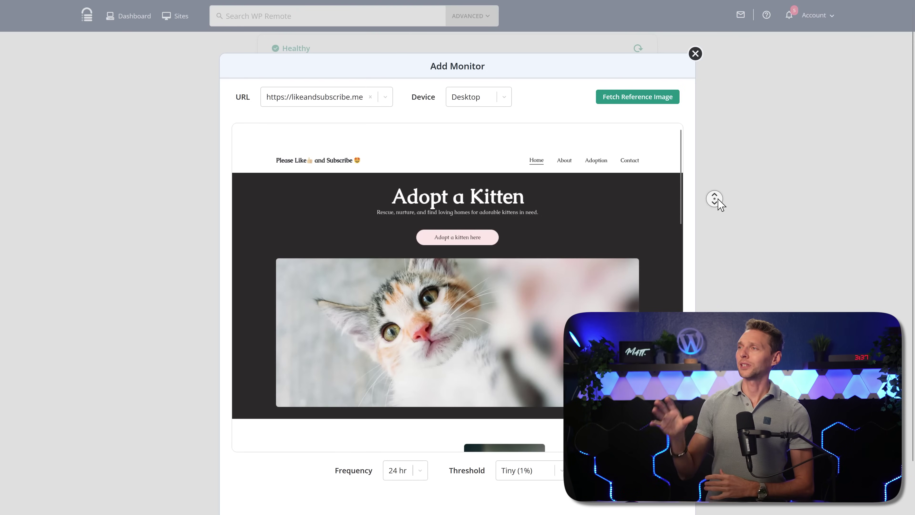
middle_click(719, 216)
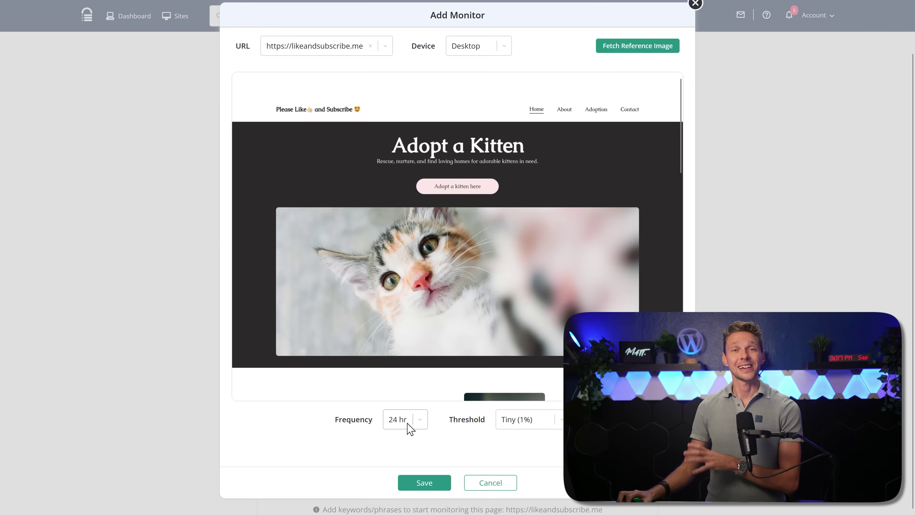
left_click(559, 425)
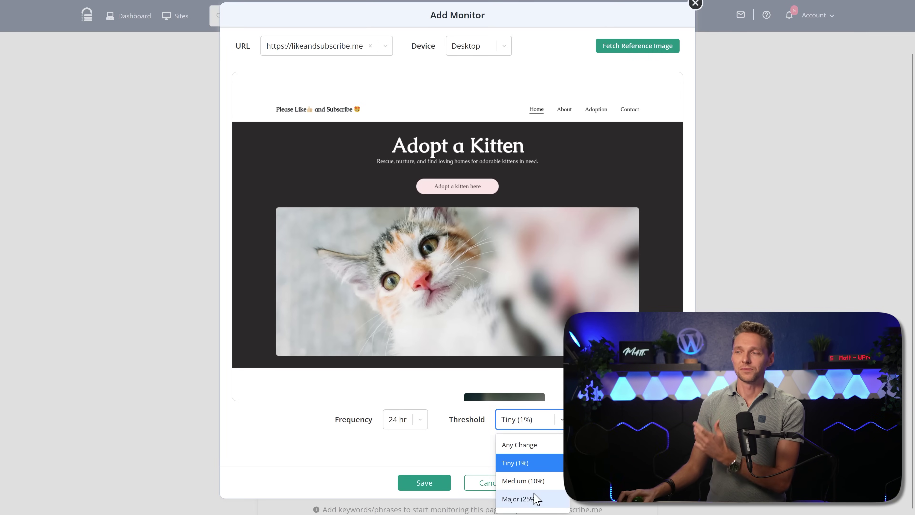
scroll(538, 503, "down", 1)
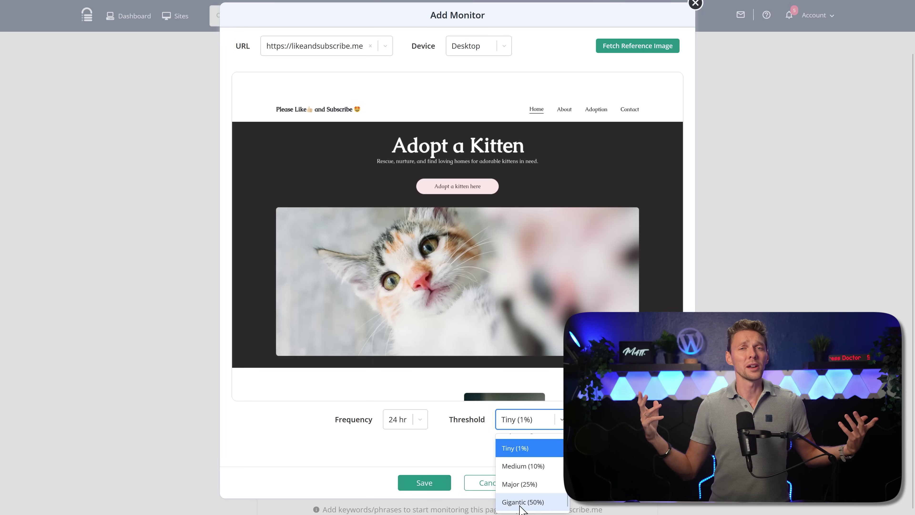
scroll(539, 503, "up", 1)
left_click(515, 462)
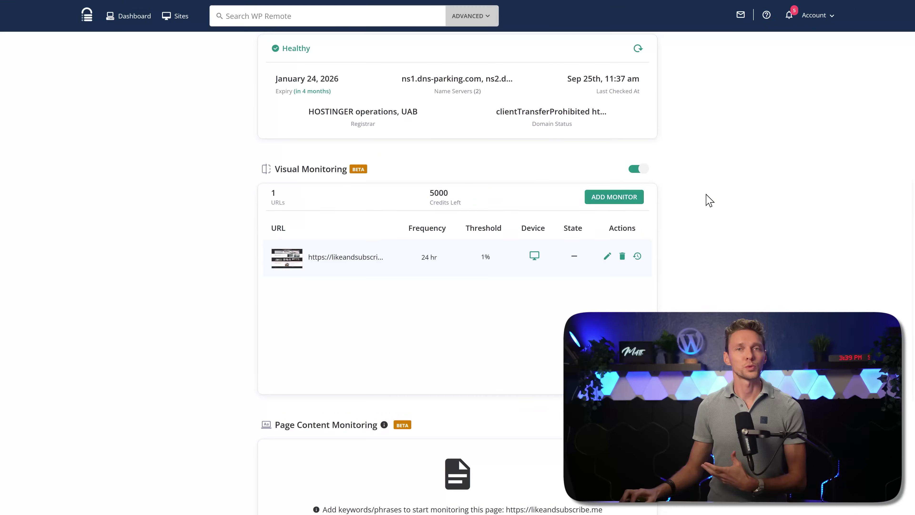
left_click(637, 199)
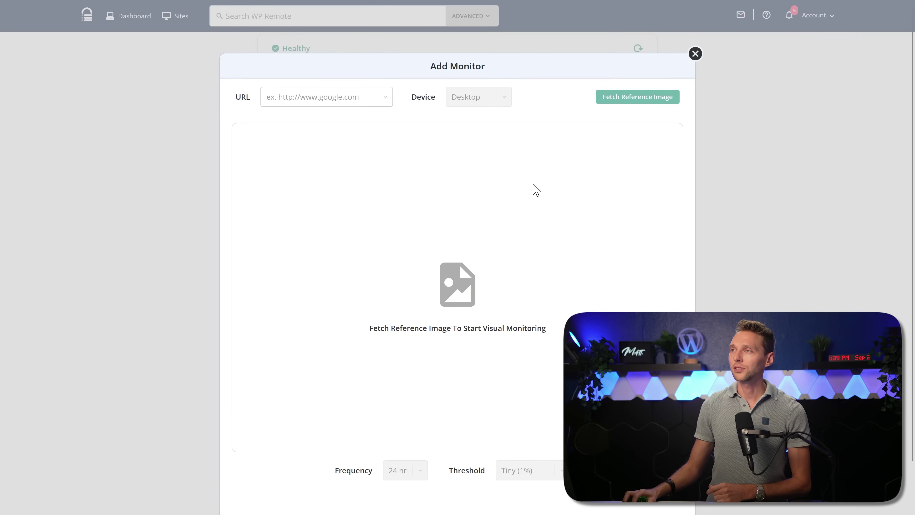
left_click(374, 104)
left_click(347, 125)
left_click(484, 104)
left_click(481, 158)
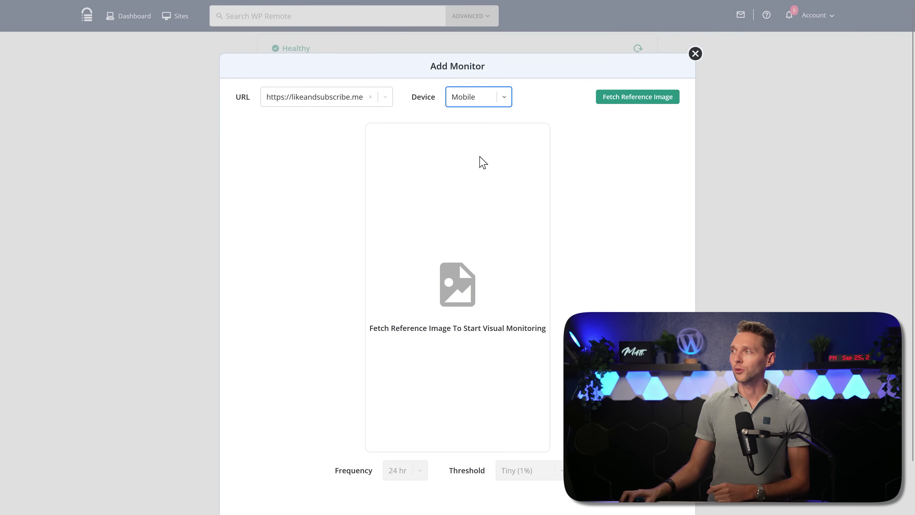
left_click(667, 105)
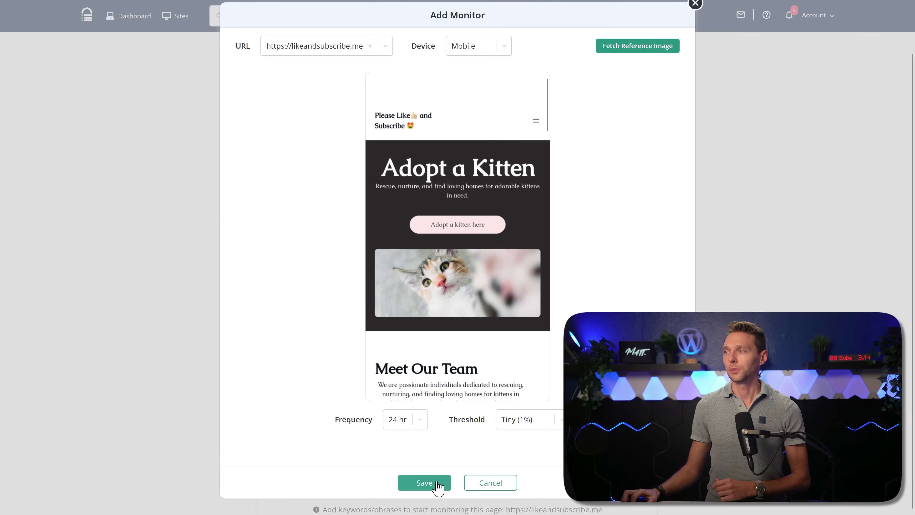
left_click(435, 486)
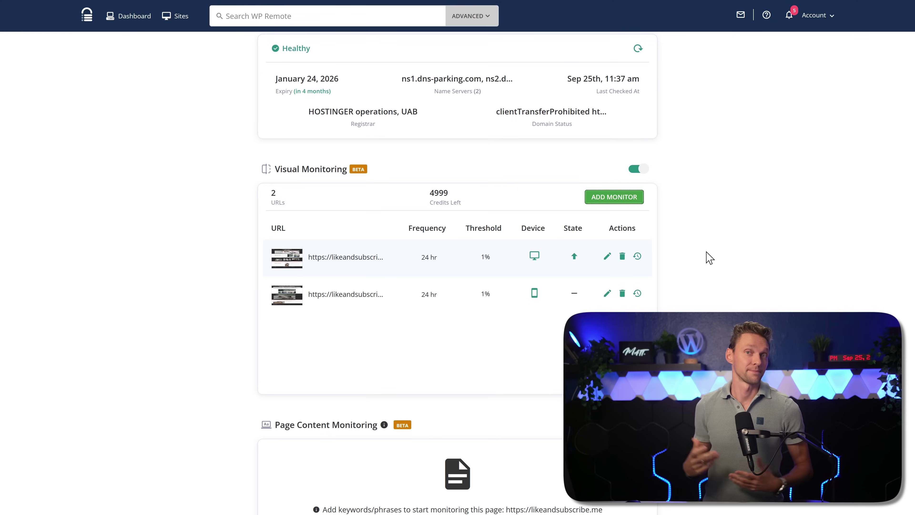
middle_click(709, 248)
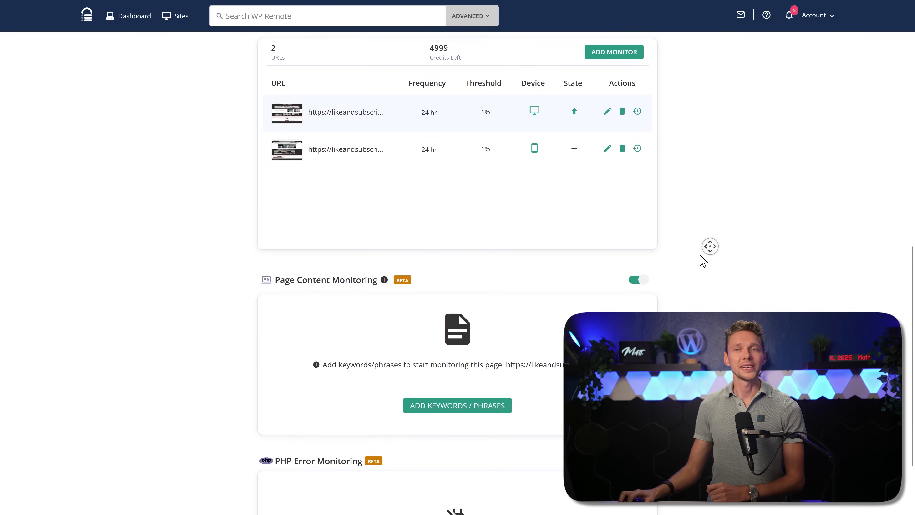
left_click(703, 261)
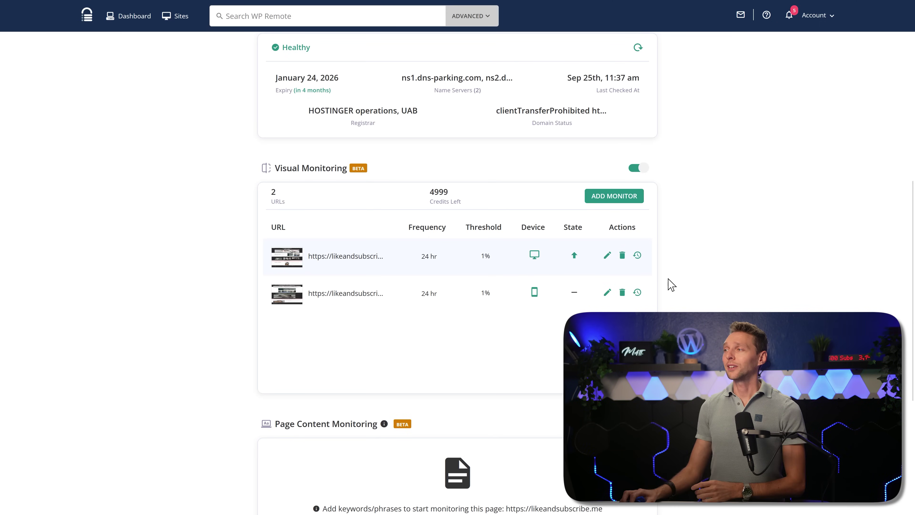
middle_click(685, 265)
left_click(674, 285)
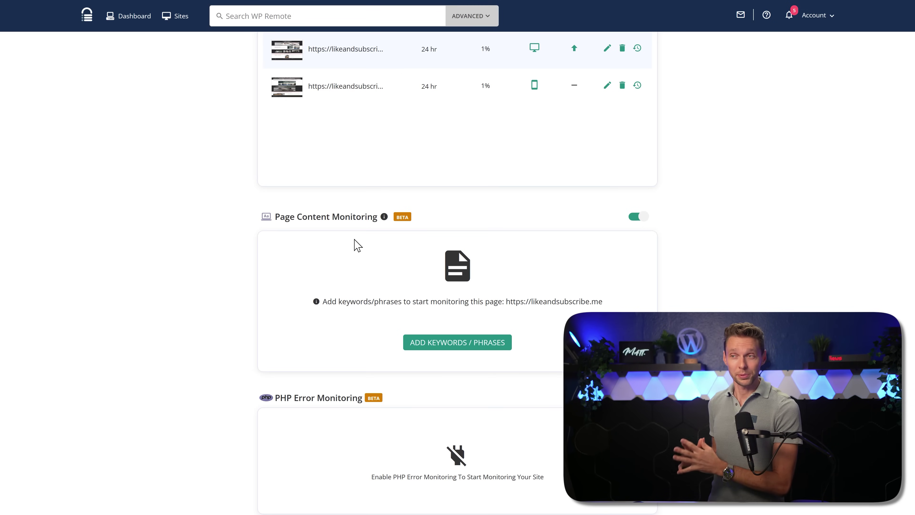
- Add the keywords 'Likeandsubscribe.me' and 'contact' to Page Content Monitoring and save them
left_click(437, 346)
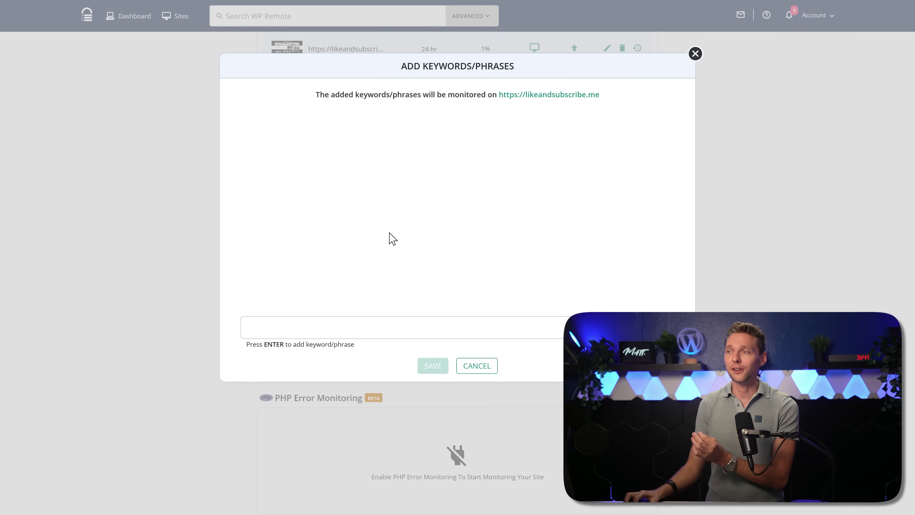
left_click(320, 331)
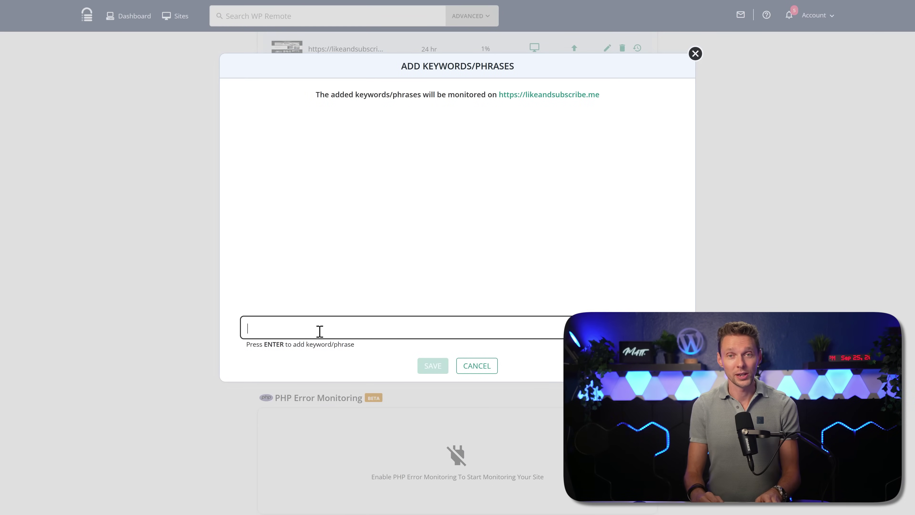
type("Likeandsubscribe.me")
key("Return")
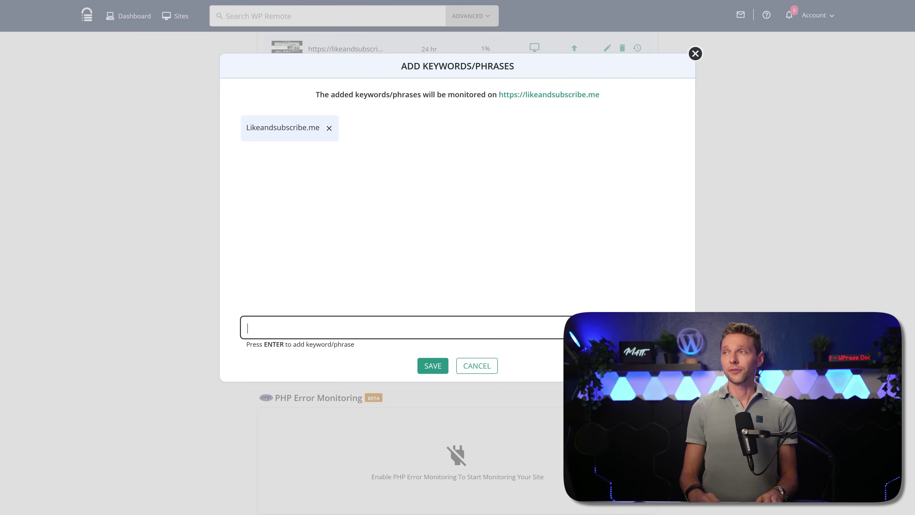
type("contact")
key("Return")
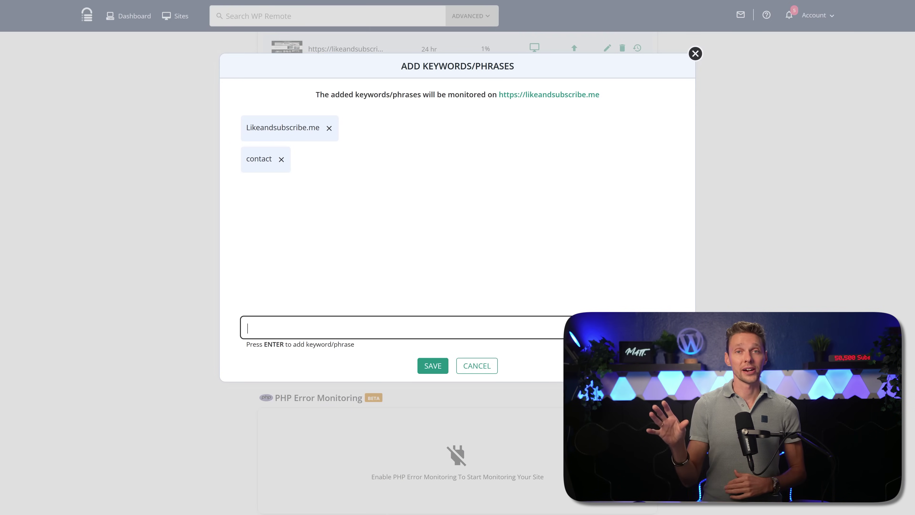
left_click(427, 367)
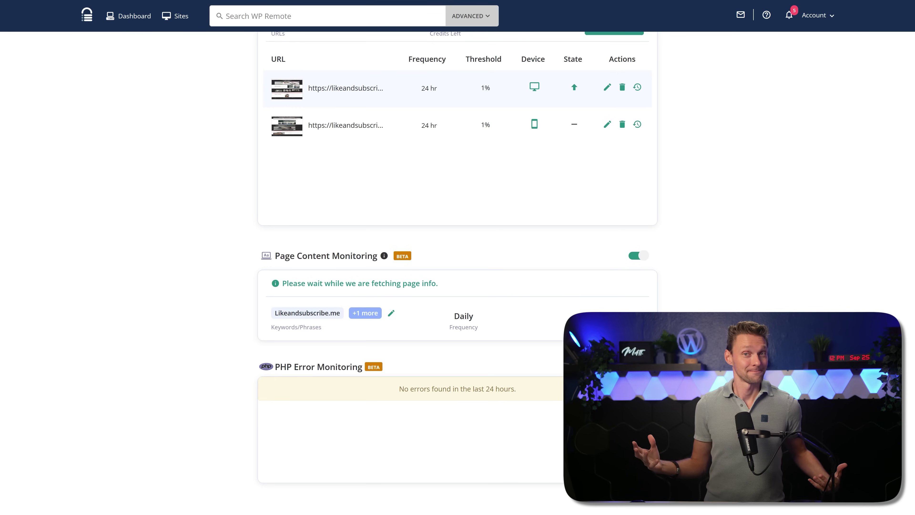
- Return to the site overview, review the Advanced Monitoring card, and begin connecting Google Analytics
scroll(692, 291, "up", 15)
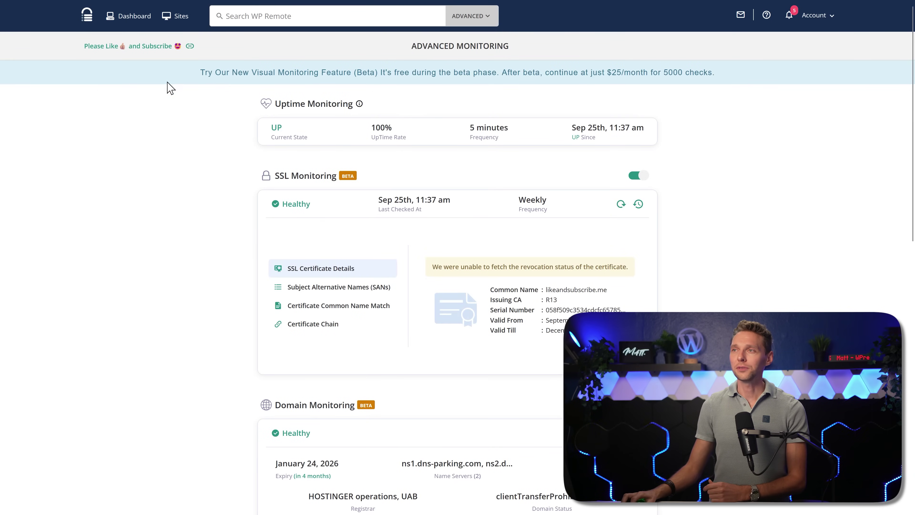
left_click(189, 46)
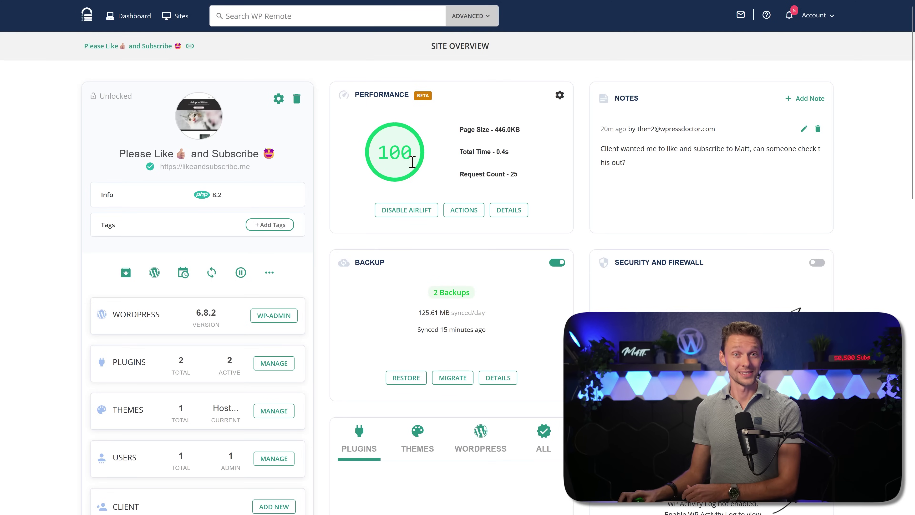
scroll(855, 139, "down", 15)
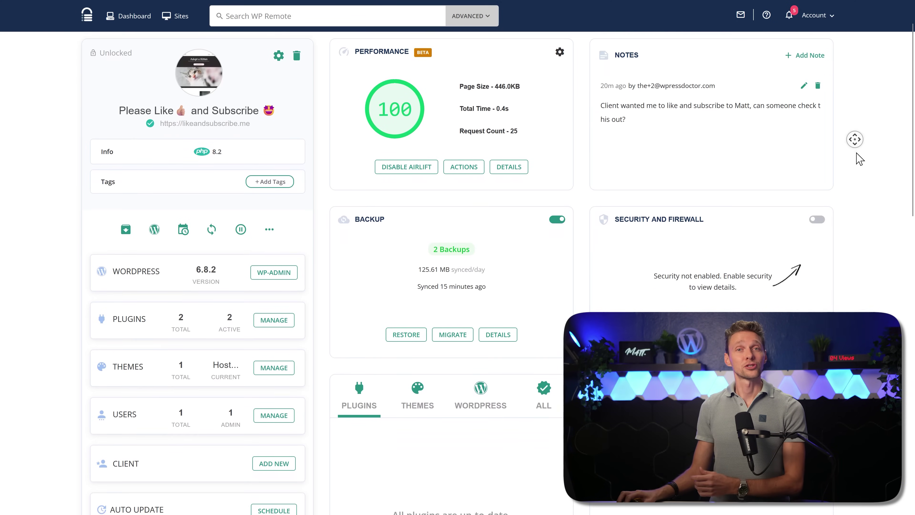
middle_click(854, 198)
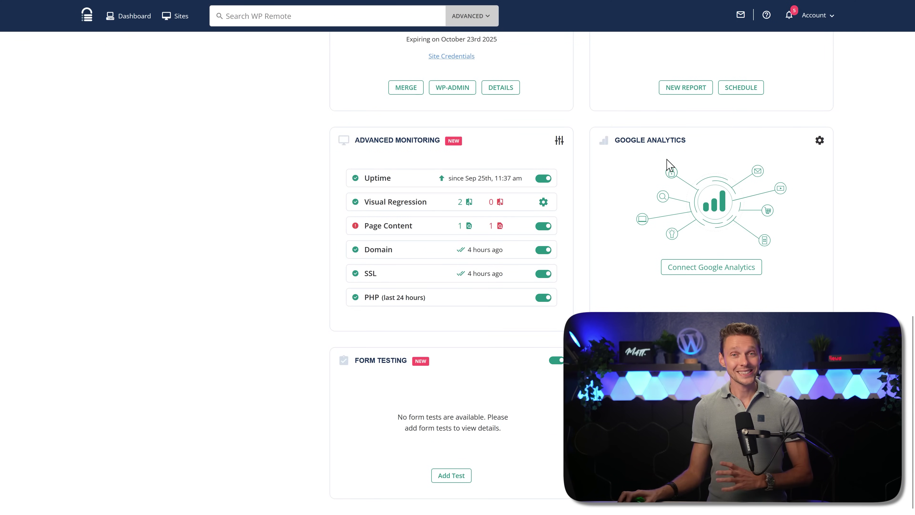
left_click(727, 268)
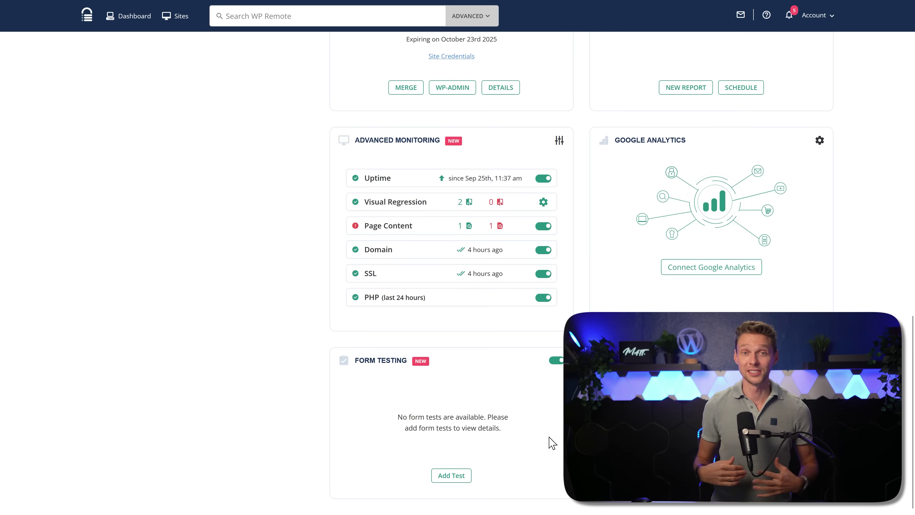
scroll(457, 270, "up", 15)
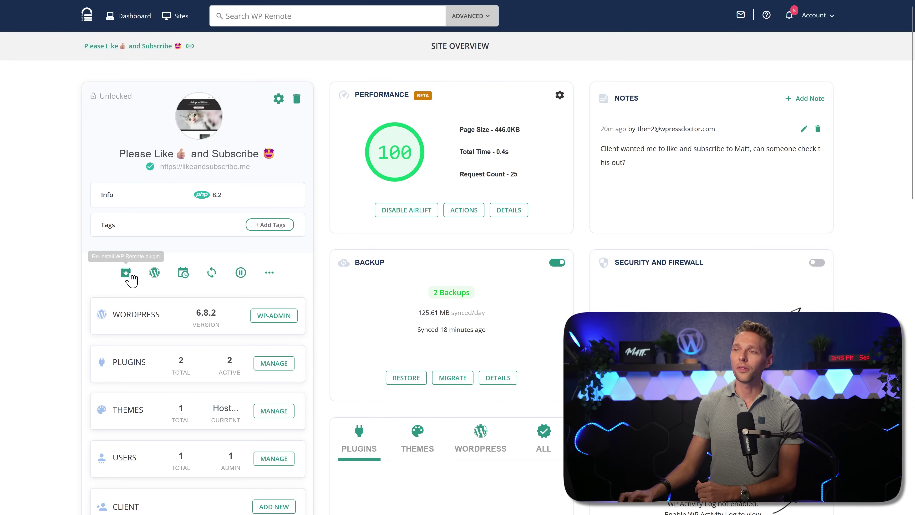
left_click(270, 273)
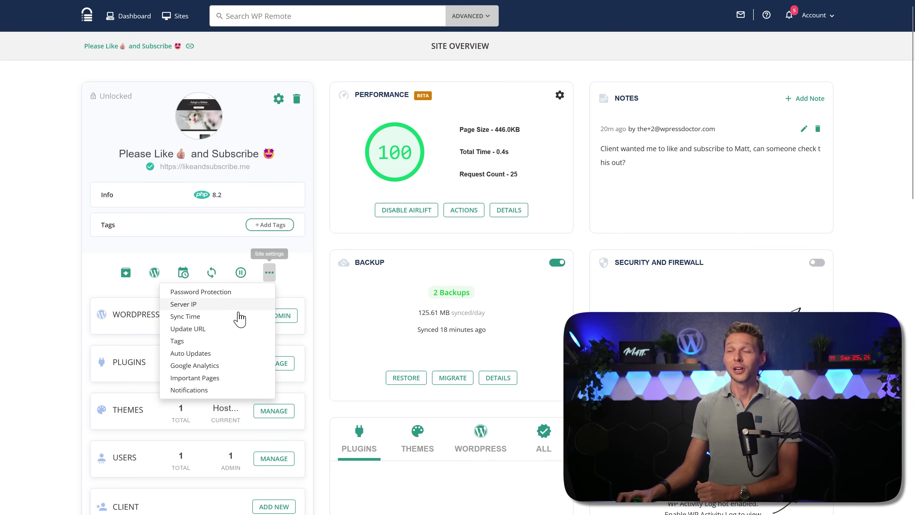
left_click(324, 284)
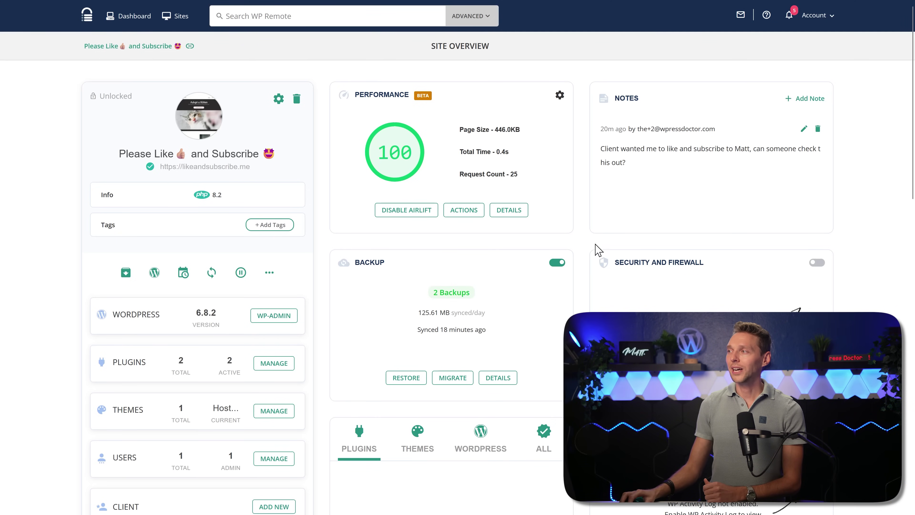
middle_click(582, 235)
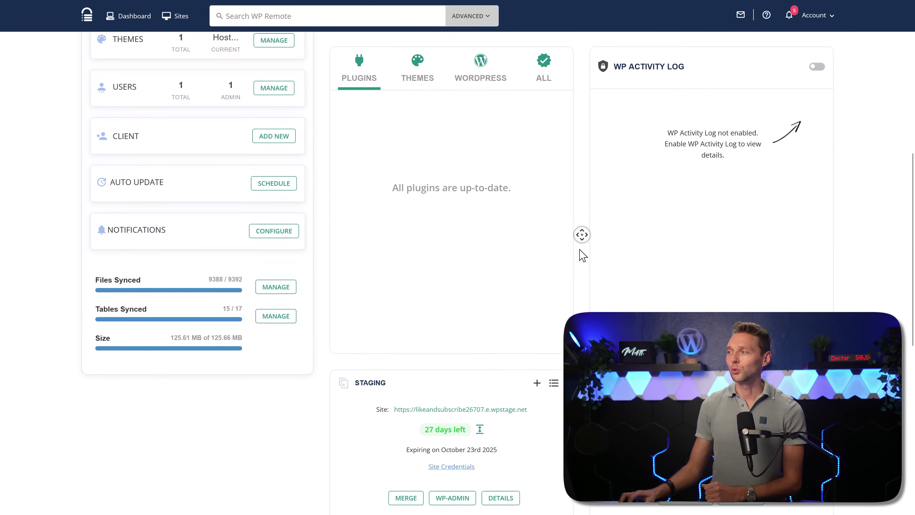
left_click(587, 258)
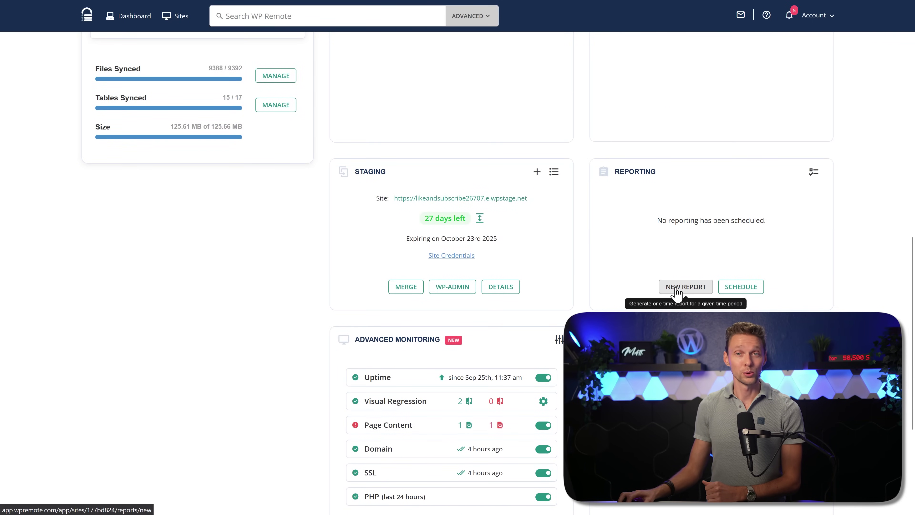
- Start a new report and try magenta as the primary colour, then cancel the picker
left_click(677, 290)
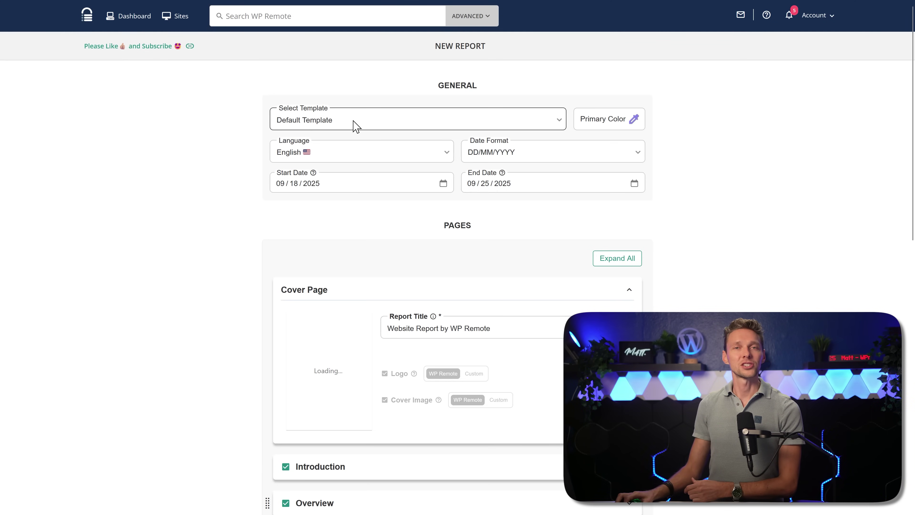
left_click(610, 122)
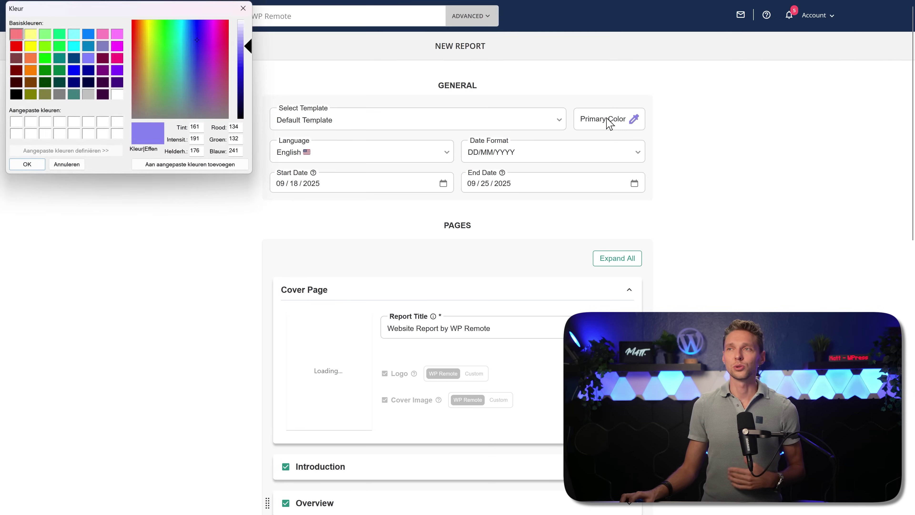
left_click(116, 59)
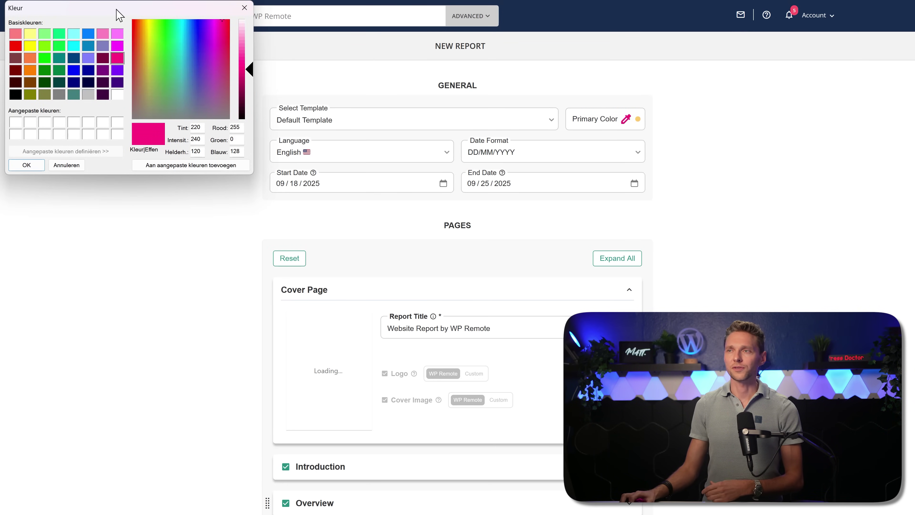
left_click_drag(116, 14, 165, 153)
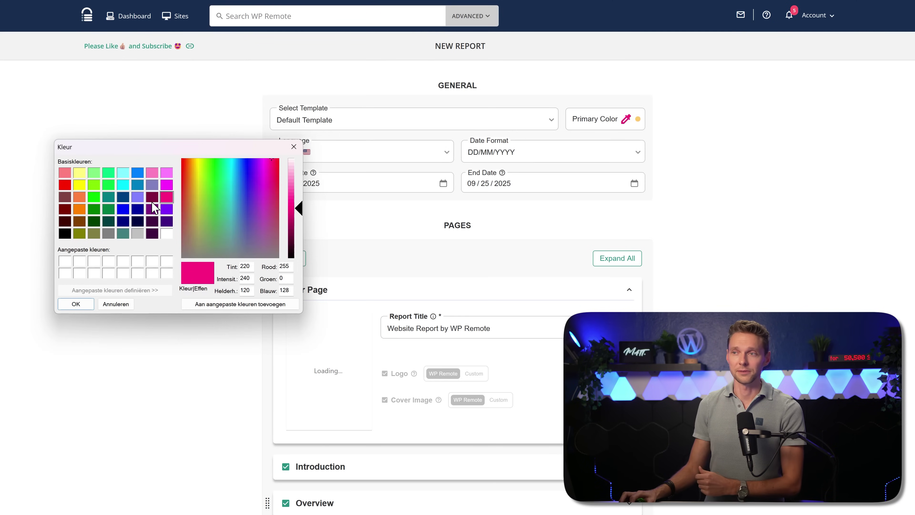
key("Escape")
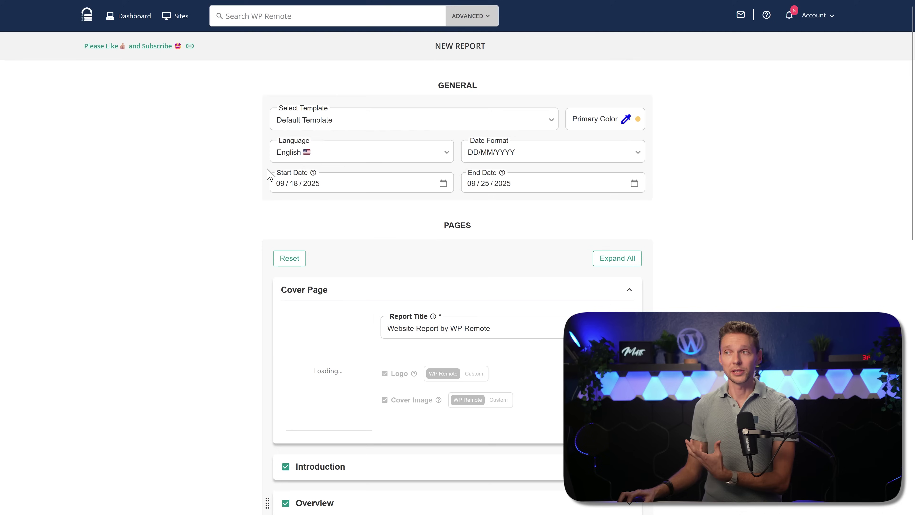
- Keep English as the report language and set the date format to MM/DD/YYYY
left_click(316, 159)
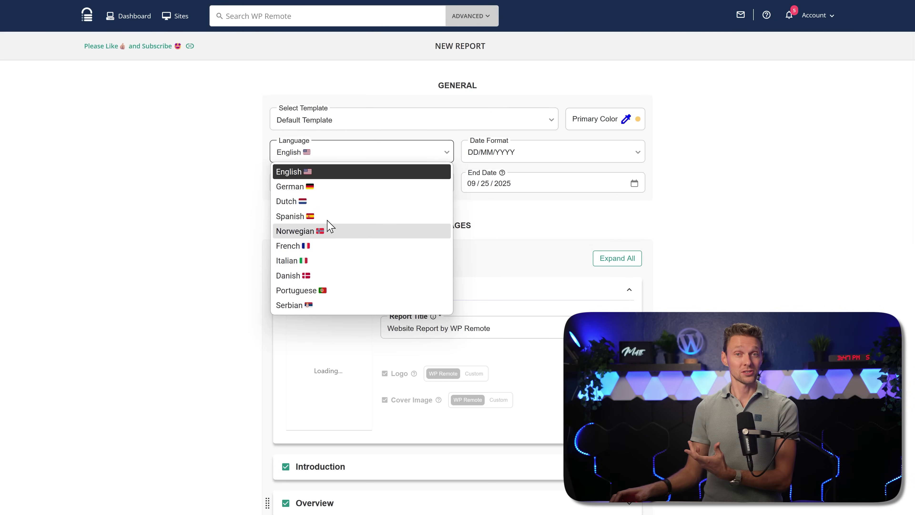
left_click(321, 170)
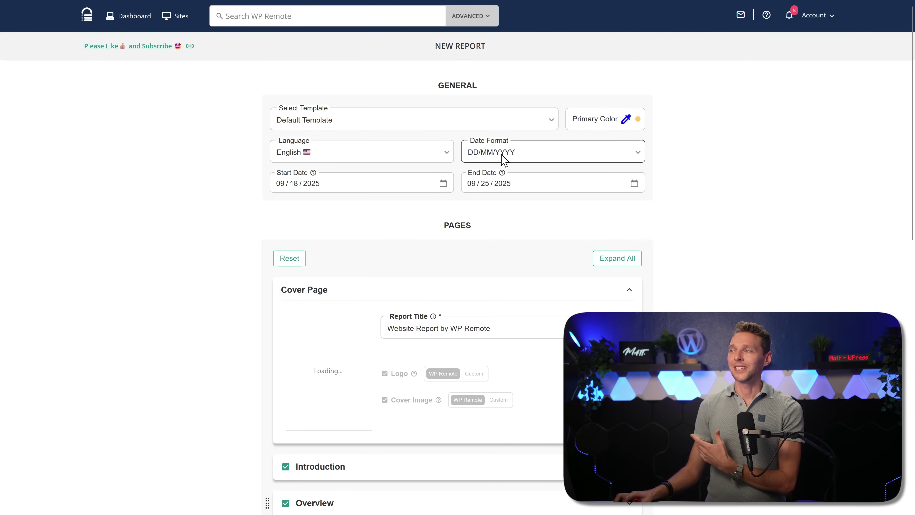
left_click(481, 158)
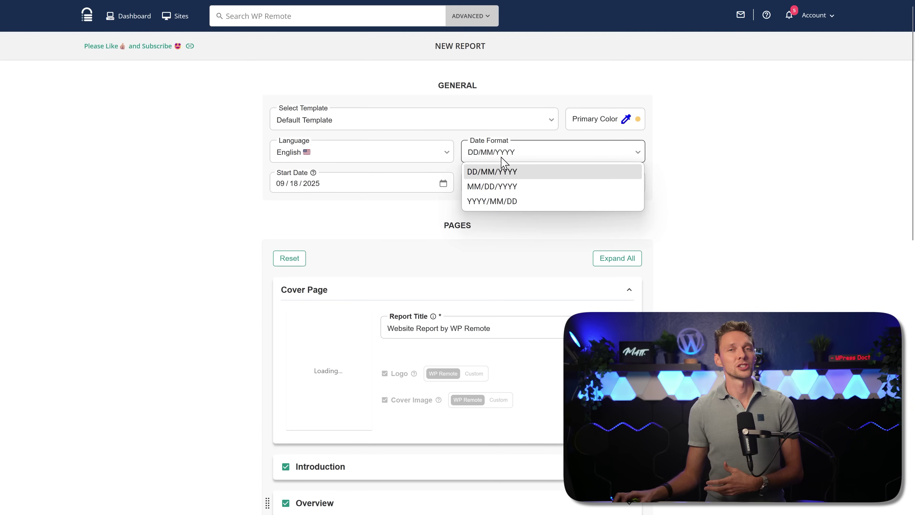
left_click(501, 187)
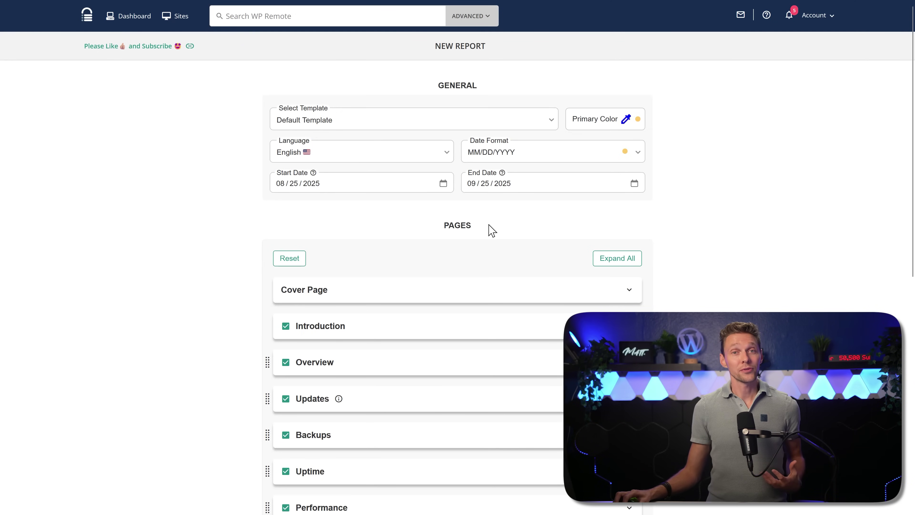
- Scroll the report's Pages list to Create Report/Preview, then expand all page sections
middle_click(536, 212)
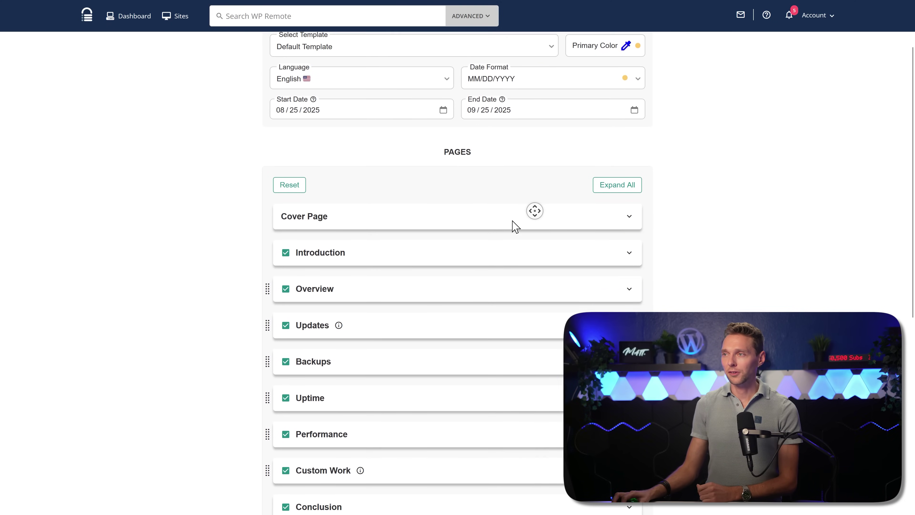
middle_click(530, 202)
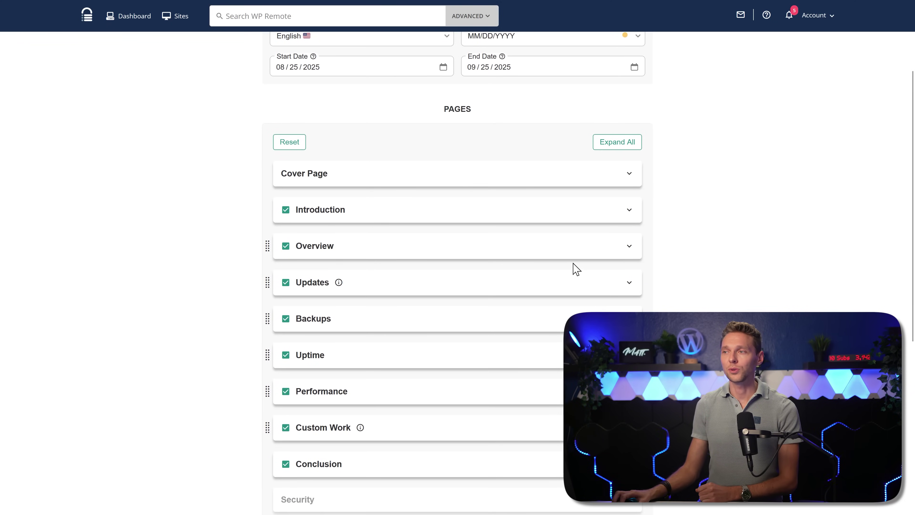
middle_click(713, 255)
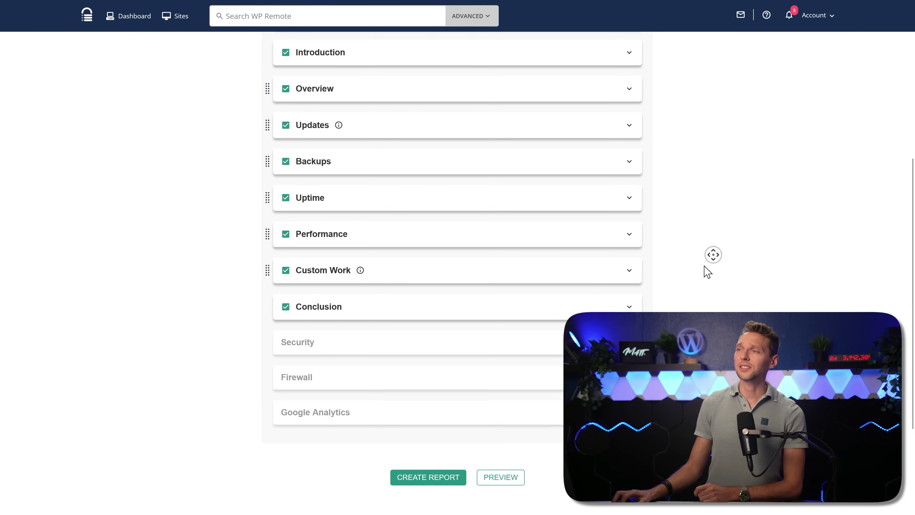
middle_click(499, 262)
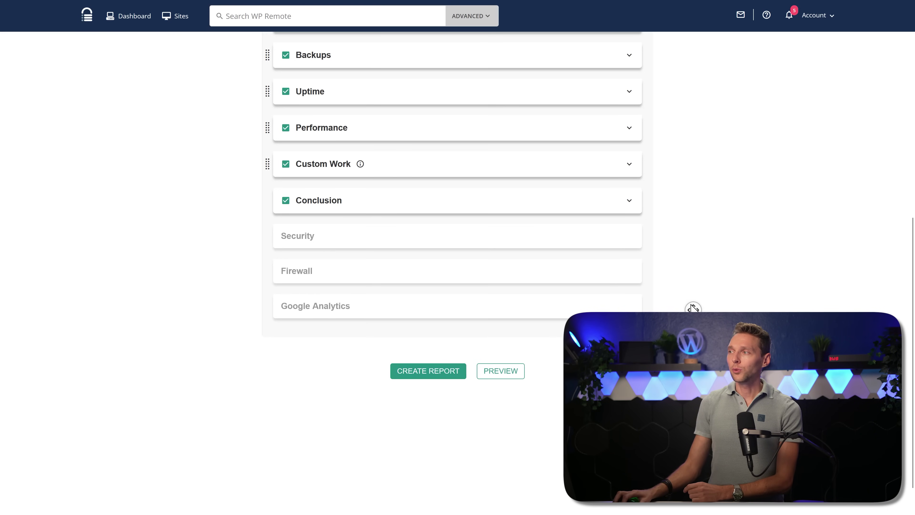
scroll(693, 308, "up", 9)
left_click(615, 203)
scroll(424, 177, "down", 2)
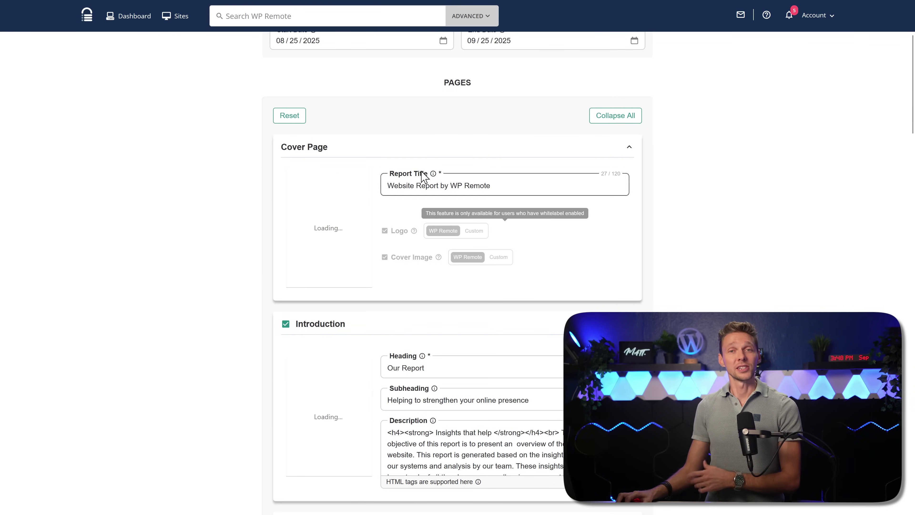
scroll(690, 212, "down", 1)
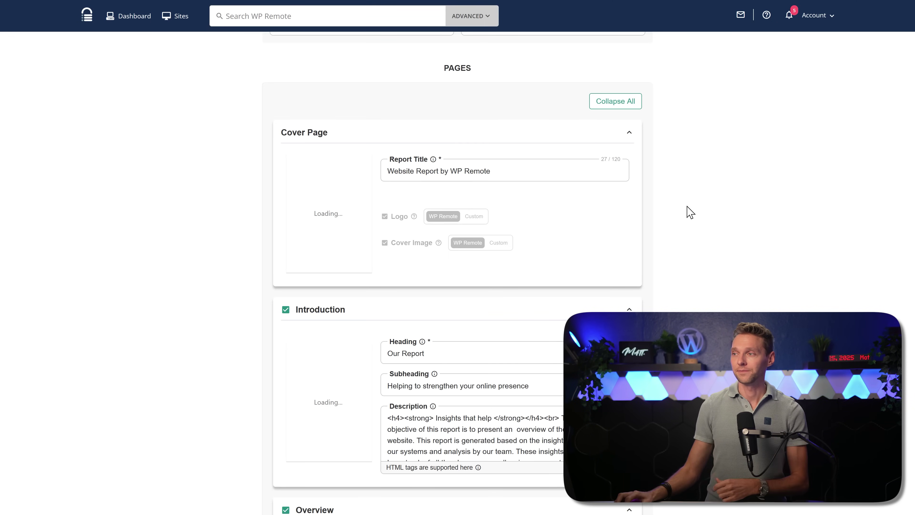
middle_click(689, 220)
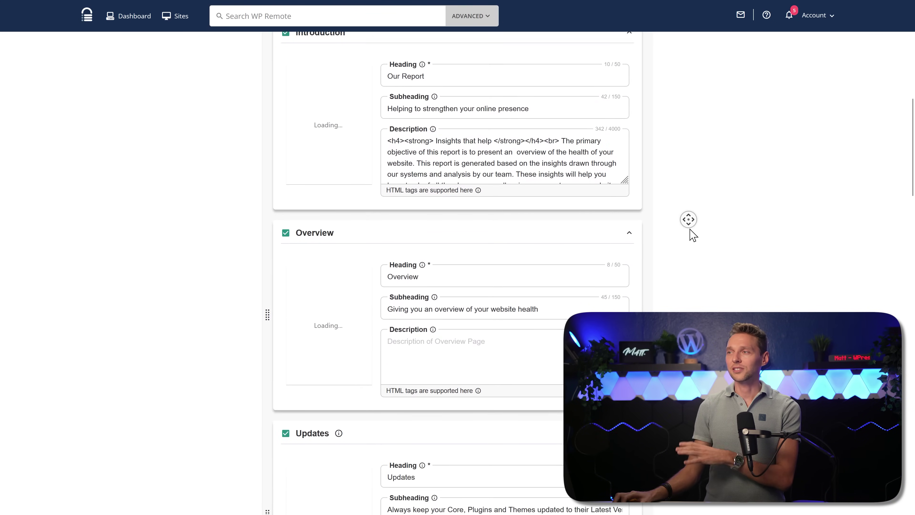
middle_click(693, 234)
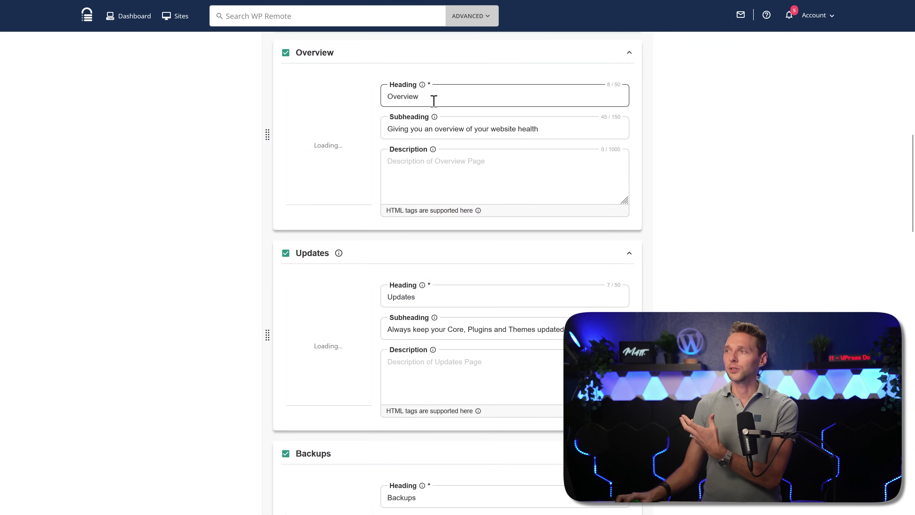
double_click(403, 97)
double_click(421, 126)
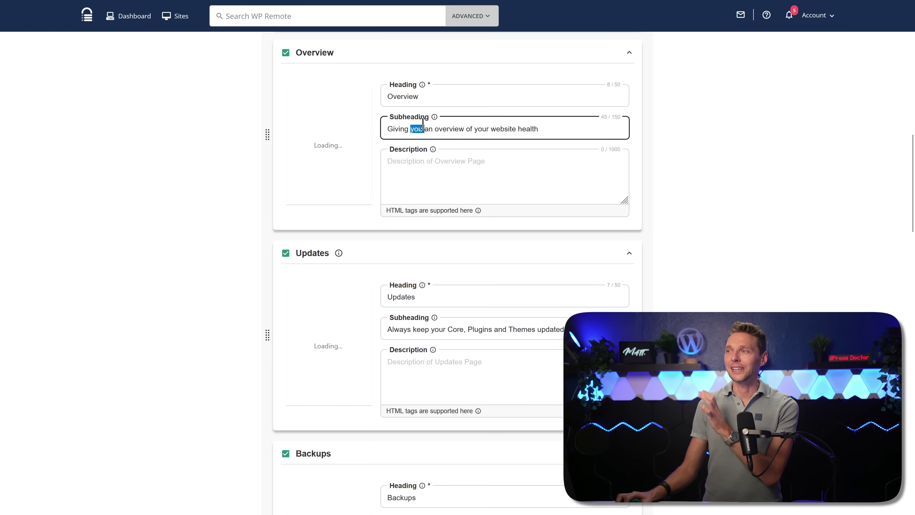
left_click(435, 166)
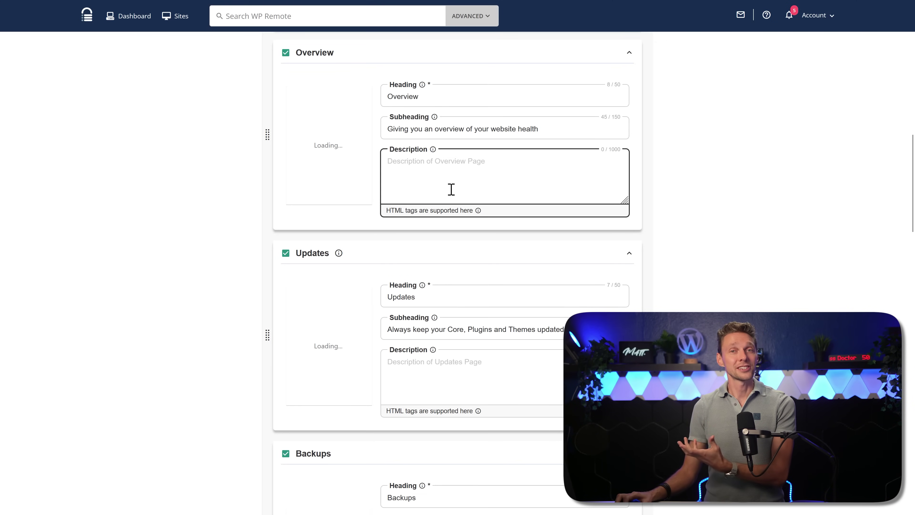